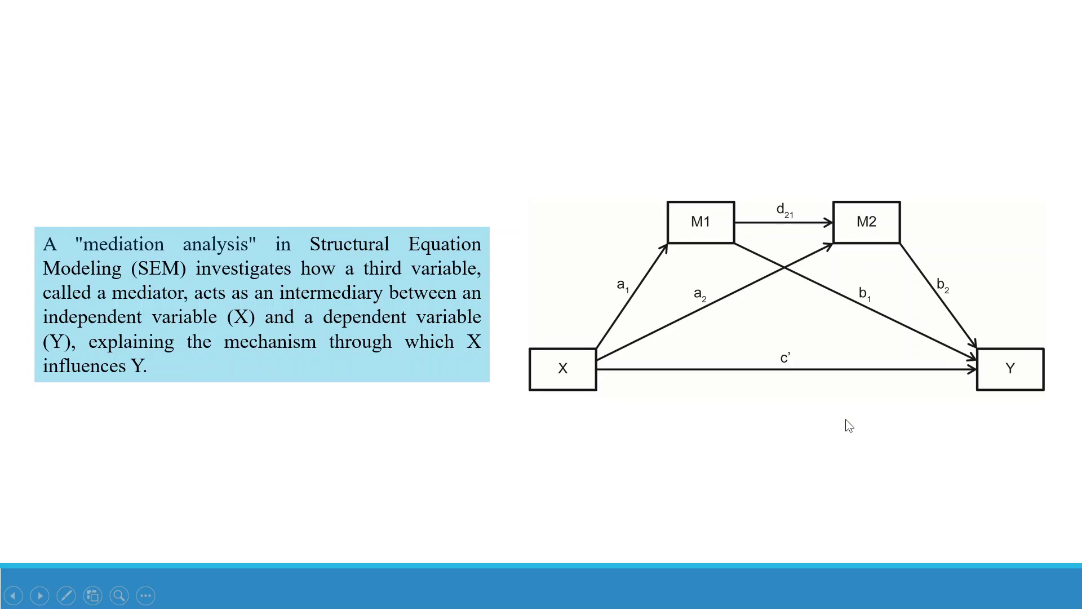
End the mediation diagram slideshow and bring the jamovi insurance dataset to the front.
key(Escape)
click(762, 592)
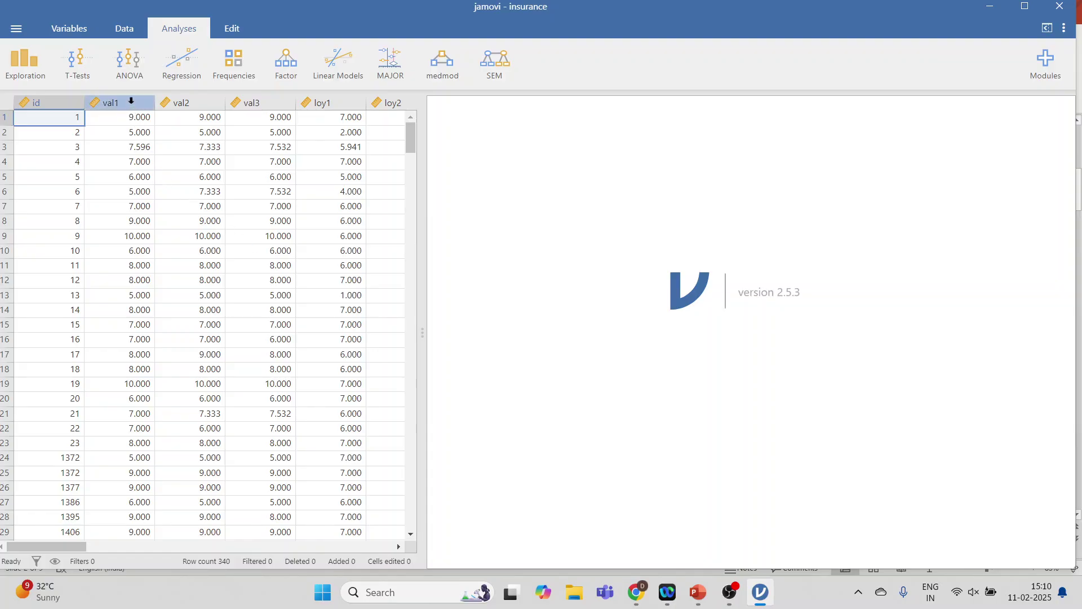
click(132, 102)
click(186, 102)
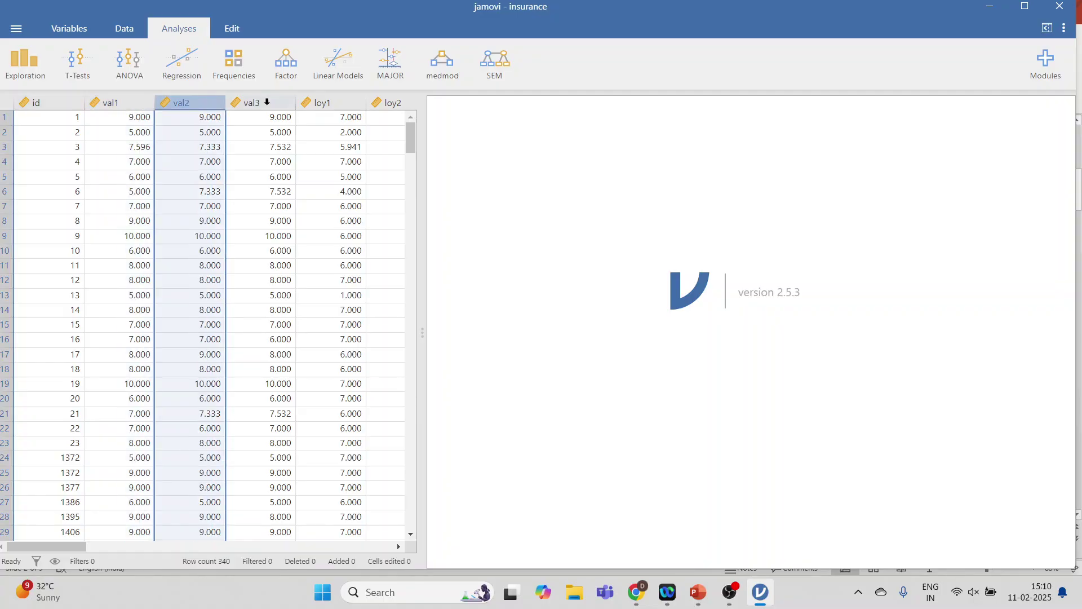
click(263, 102)
drag(79, 543, 133, 544)
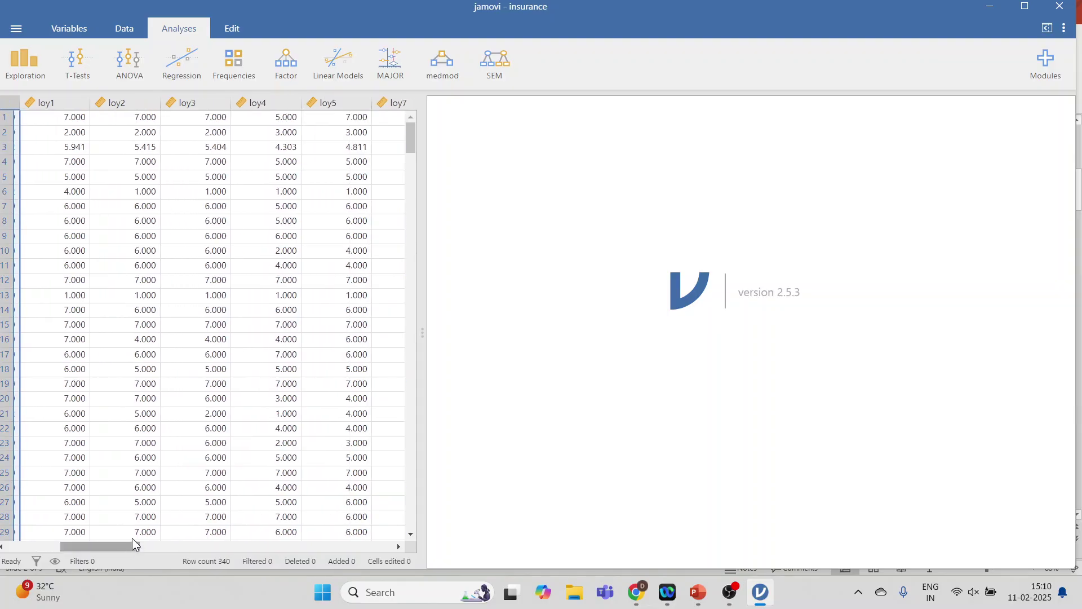
click(79, 103)
click(128, 103)
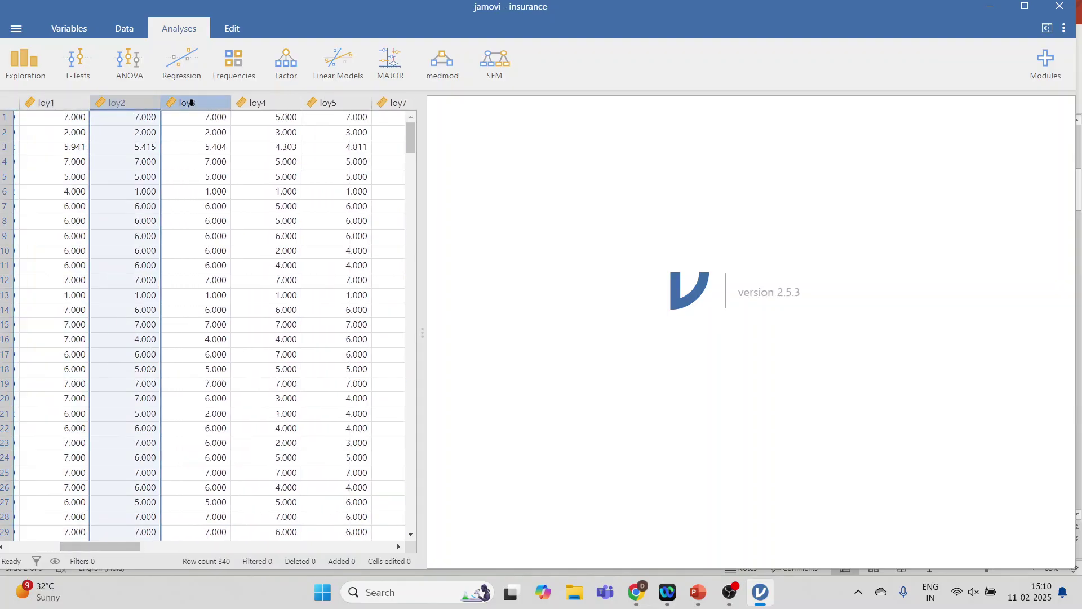
click(187, 102)
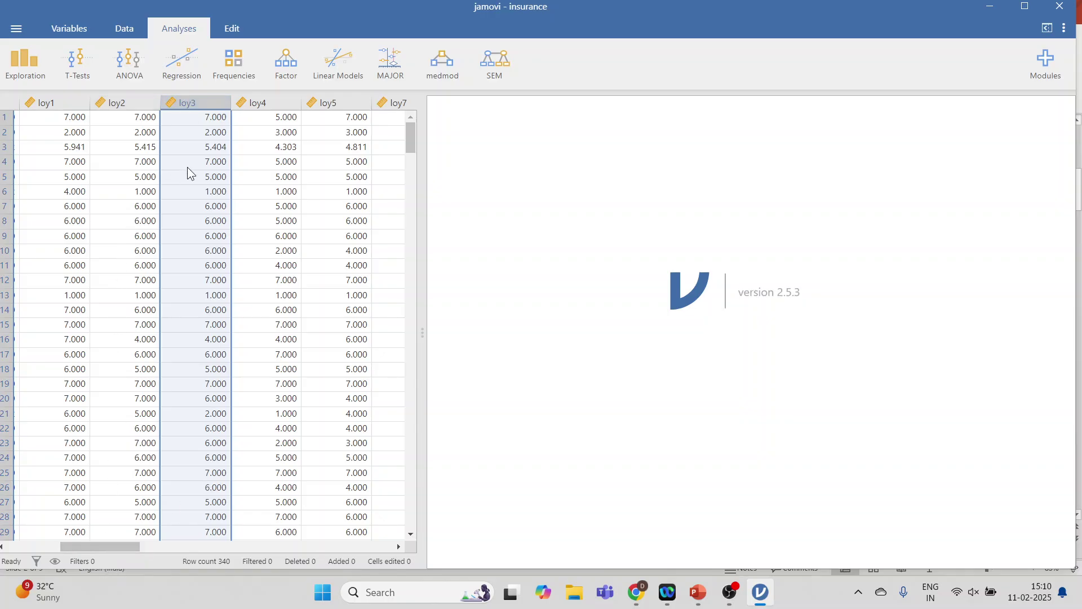
click(255, 102)
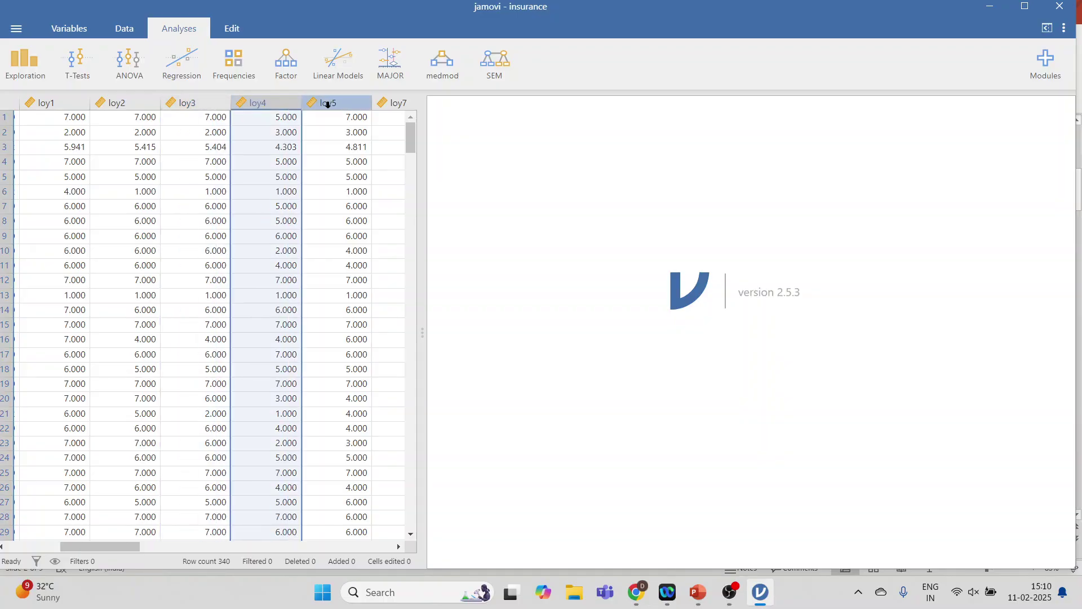
click(328, 103)
drag(129, 545, 173, 543)
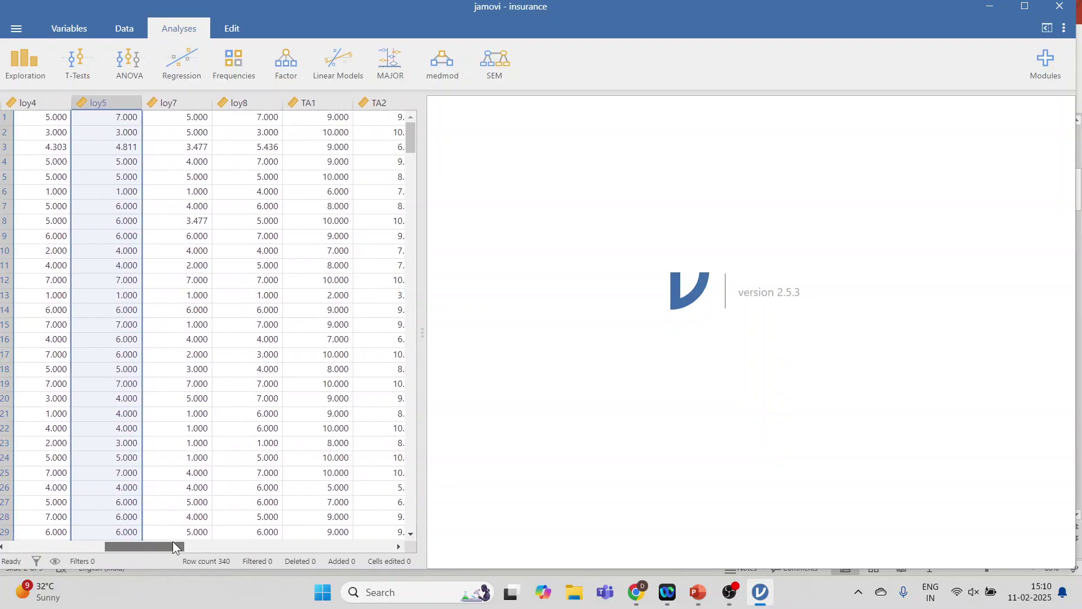
click(193, 102)
click(244, 103)
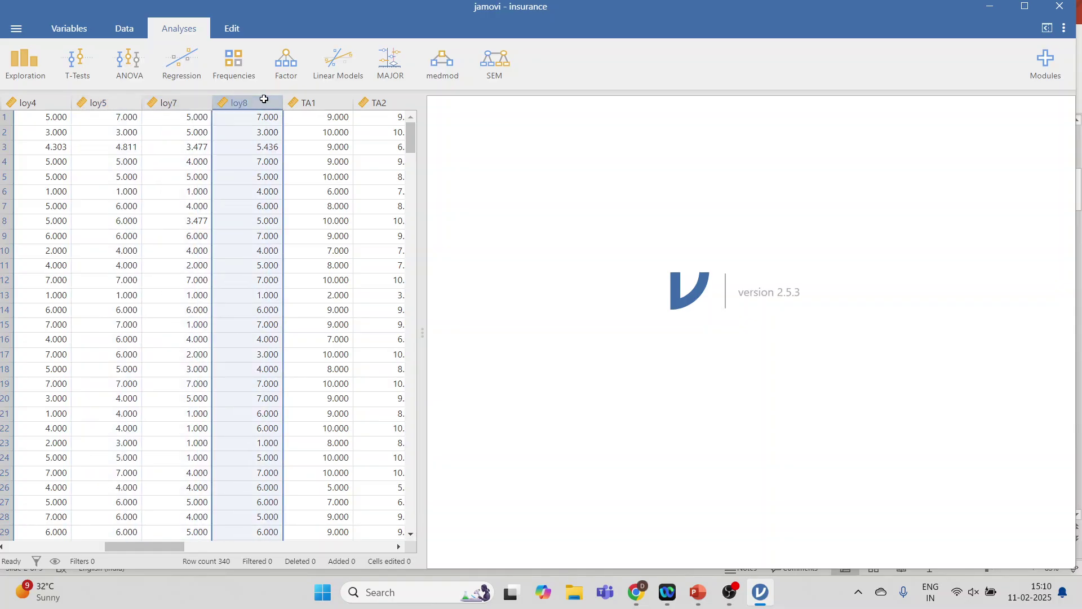
drag(161, 550, 208, 549)
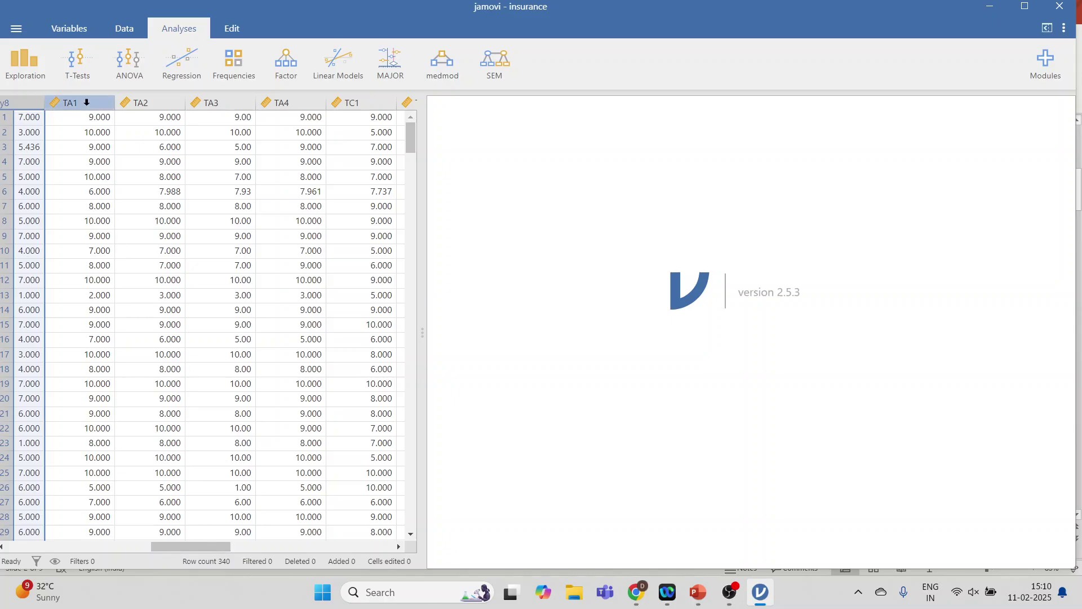
click(86, 103)
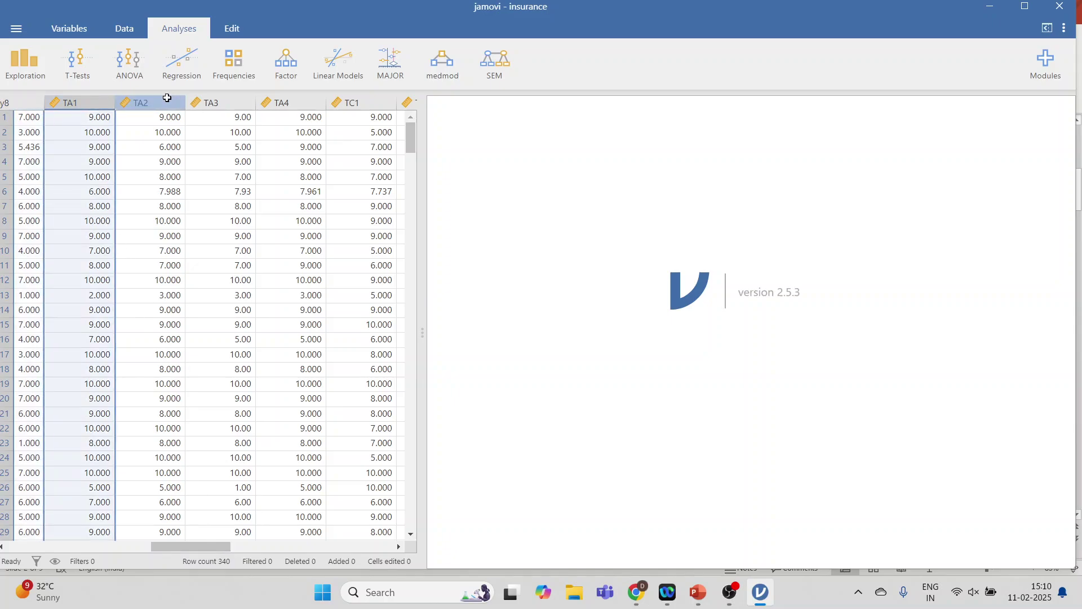
click(169, 102)
click(217, 103)
click(297, 102)
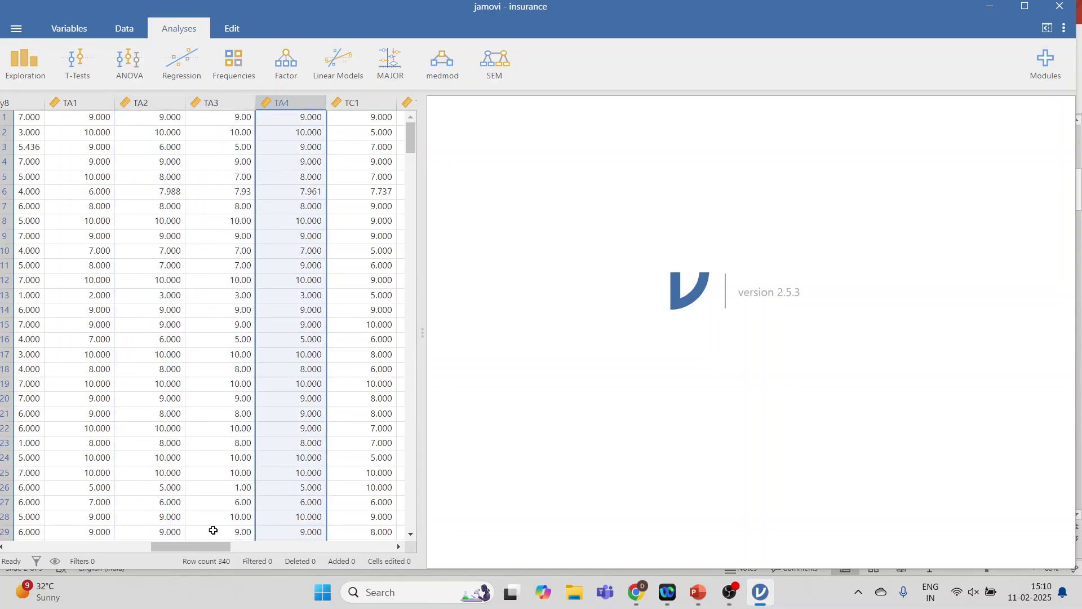
drag(216, 546, 269, 542)
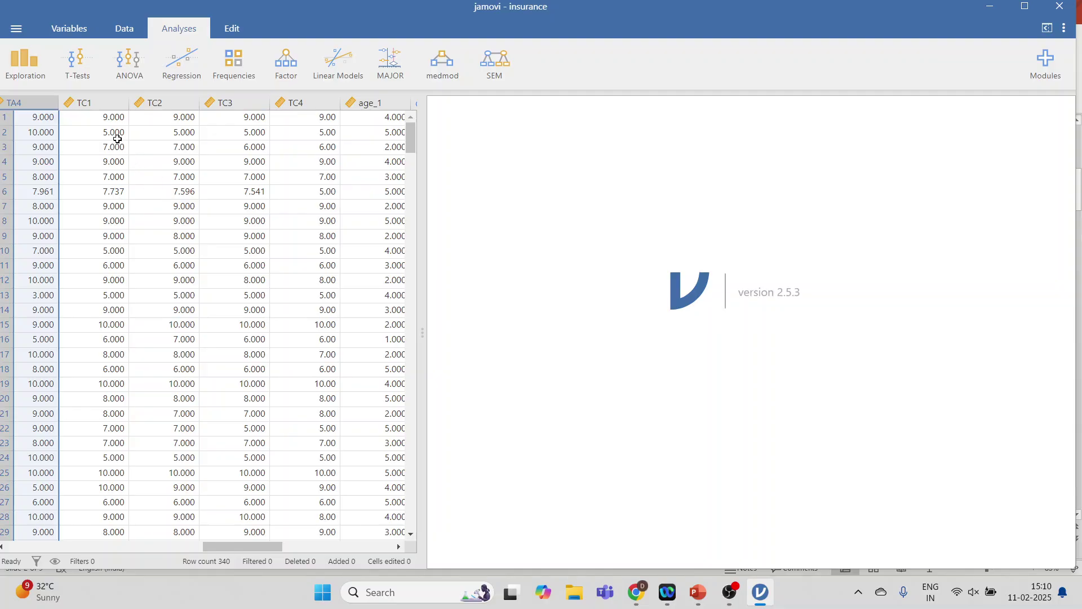
click(85, 102)
click(155, 102)
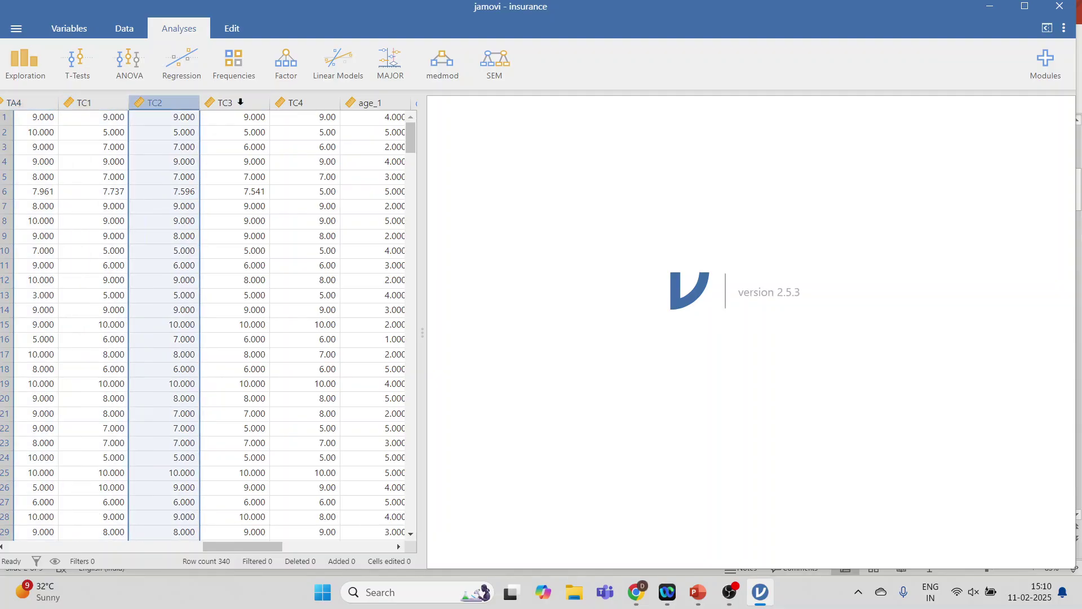
click(240, 102)
click(307, 103)
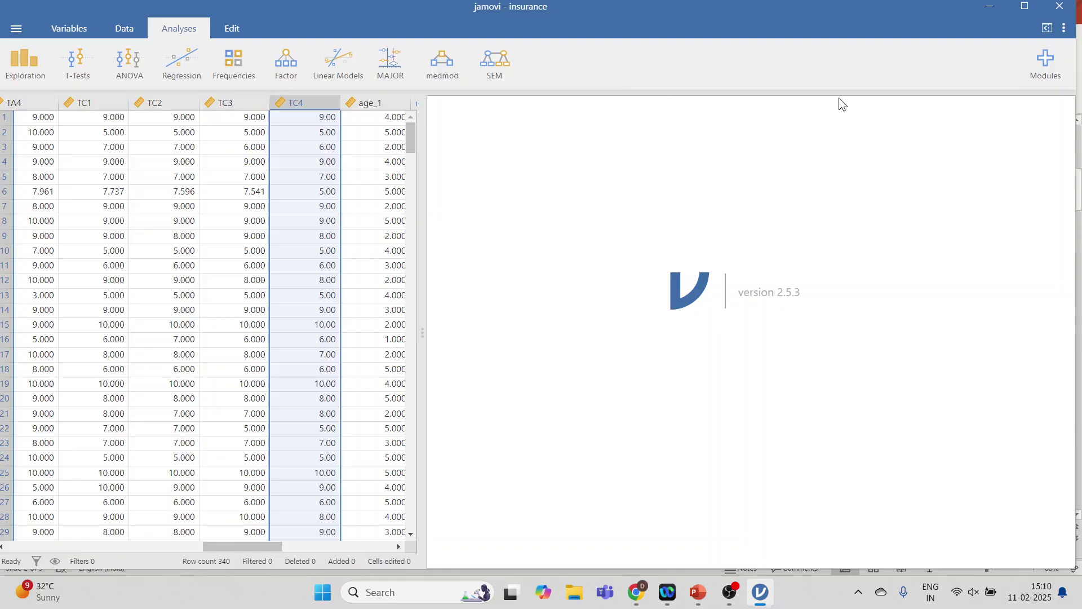
Search the module library for 'sem' to confirm semlj 1.2.3 is installed, then show SEM analysis types.
click(1047, 68)
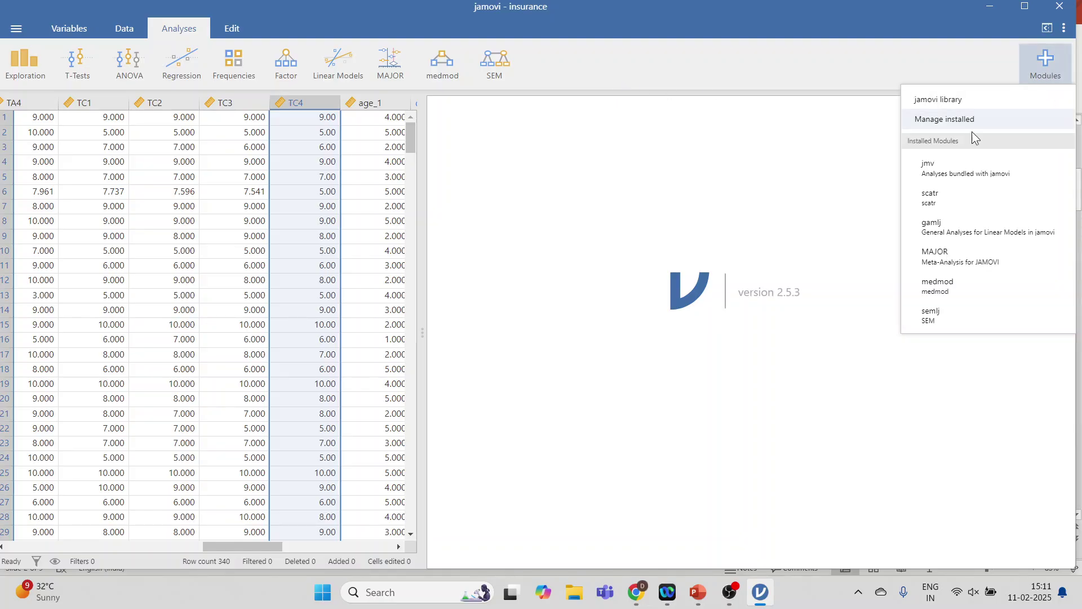
click(942, 102)
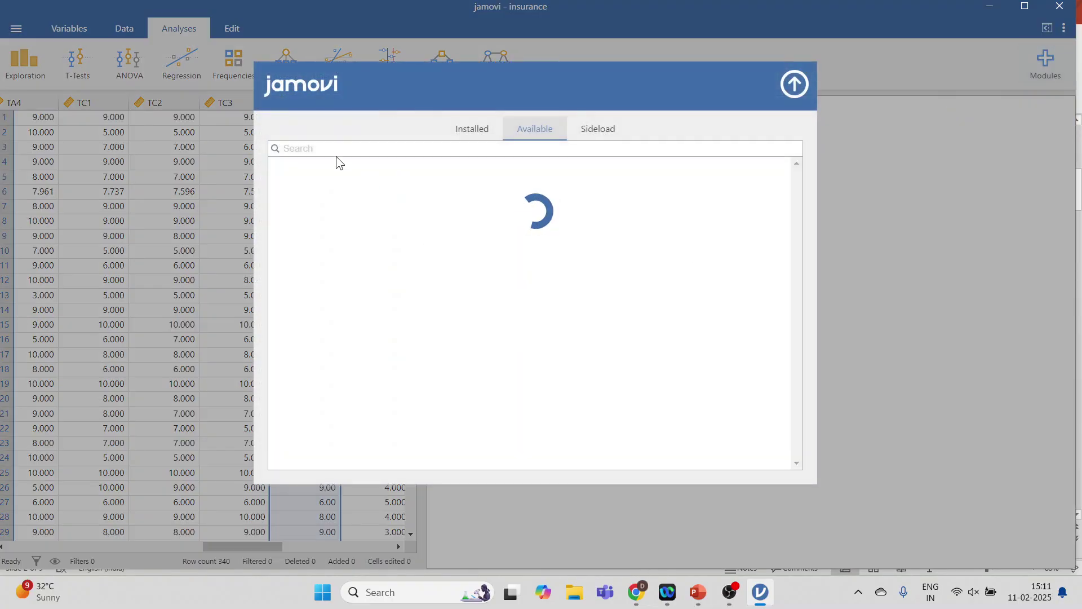
click(334, 152)
text(se)
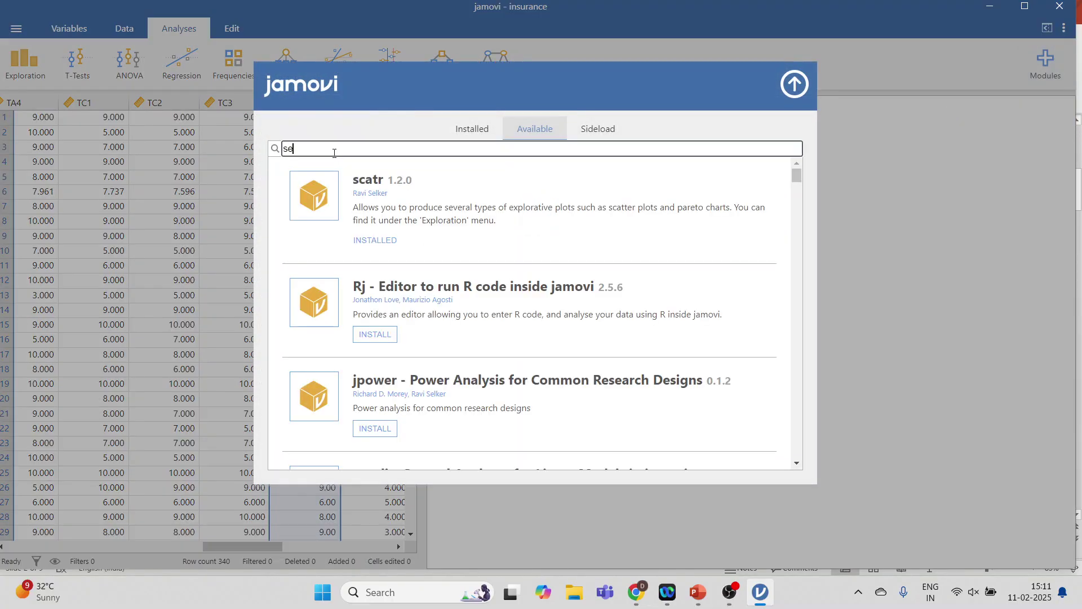
text(m)
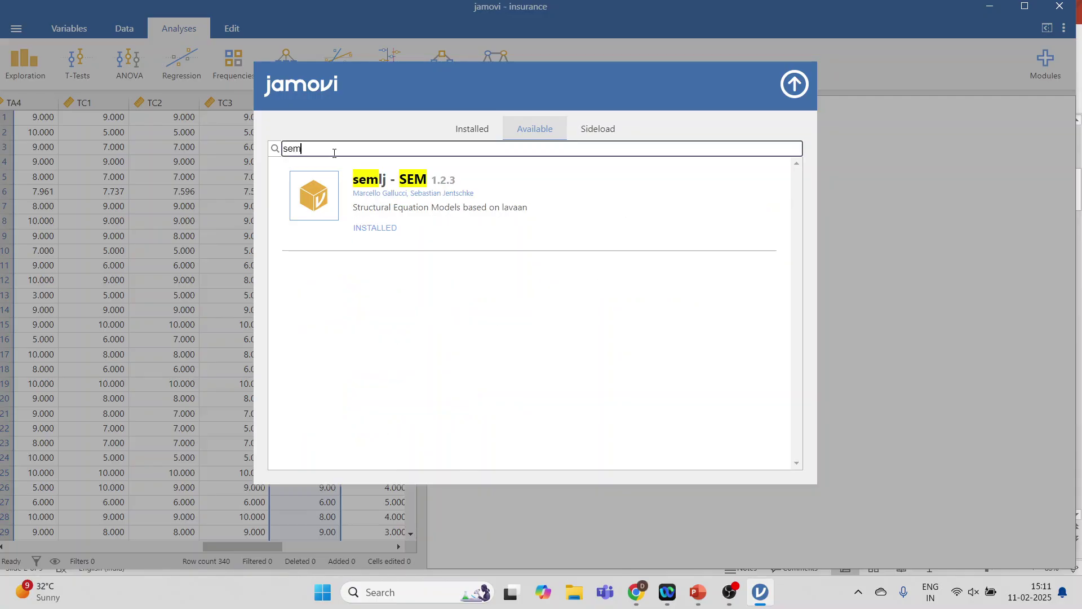
click(796, 87)
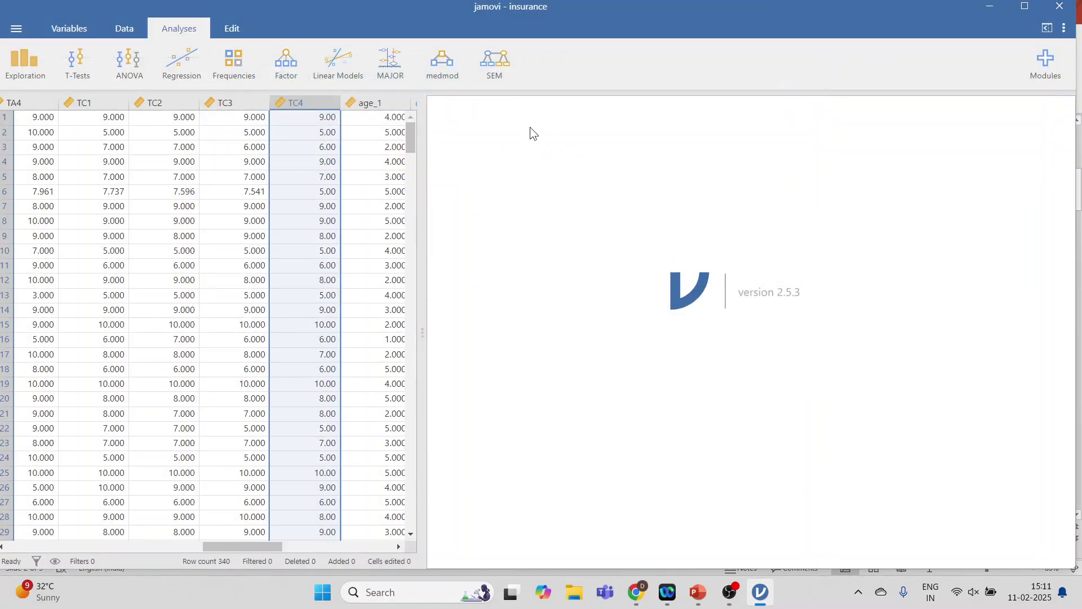
click(496, 77)
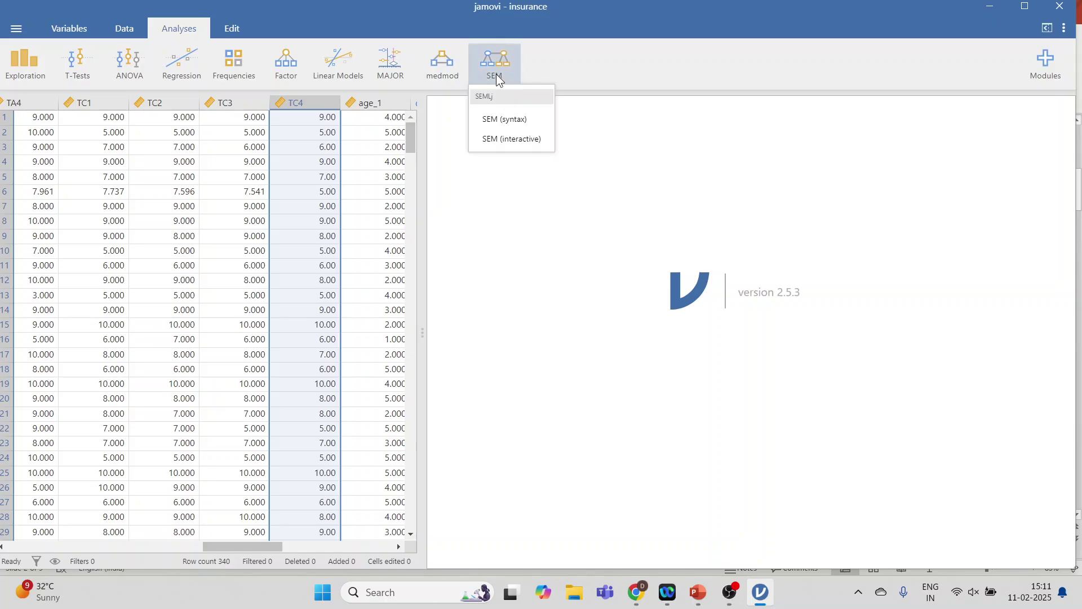
Choose SEM (interactive) to open a new Structural Equation Modeling analysis.
click(517, 140)
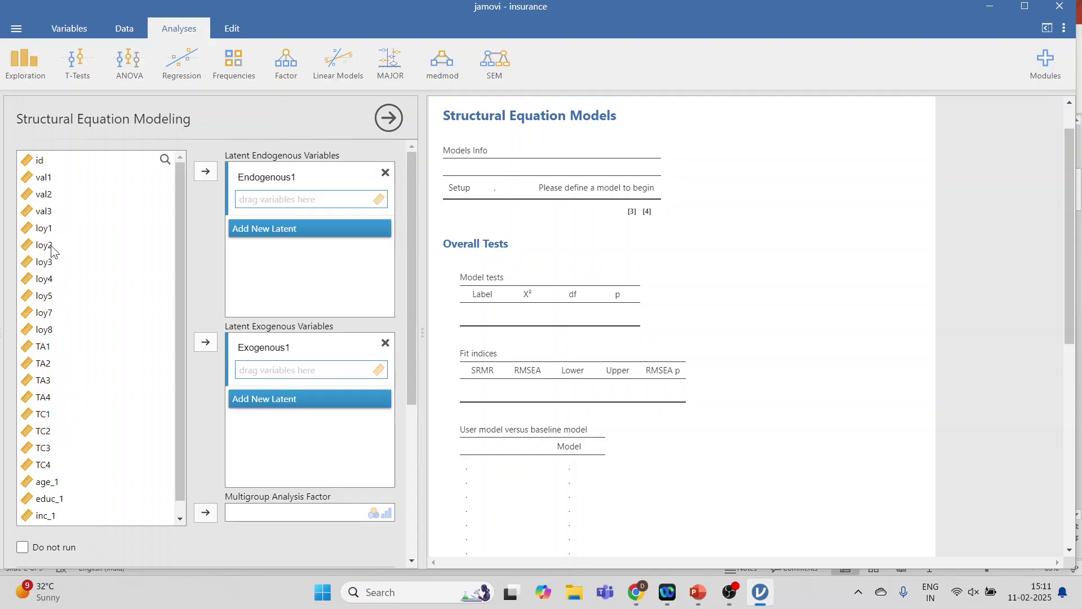
Make loy1–loy8 the first endogenous latent and name it Loyalty.
click(46, 230)
key(shift+Down)
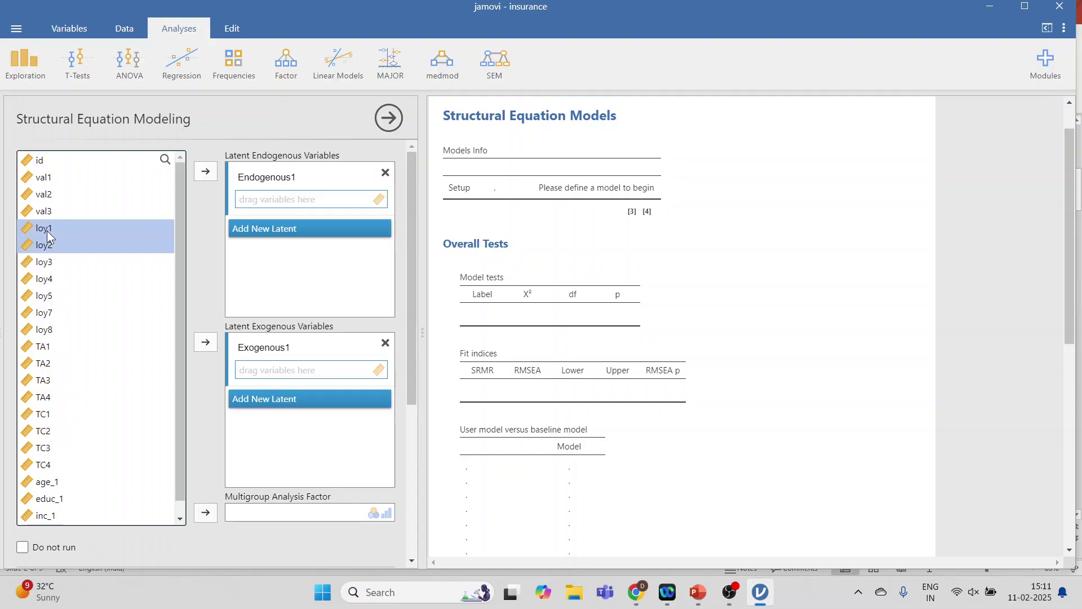
key(shift+Down)
key(shift+Down)
key(shift+Down)
key(shift+Down)
key(shift+Down)
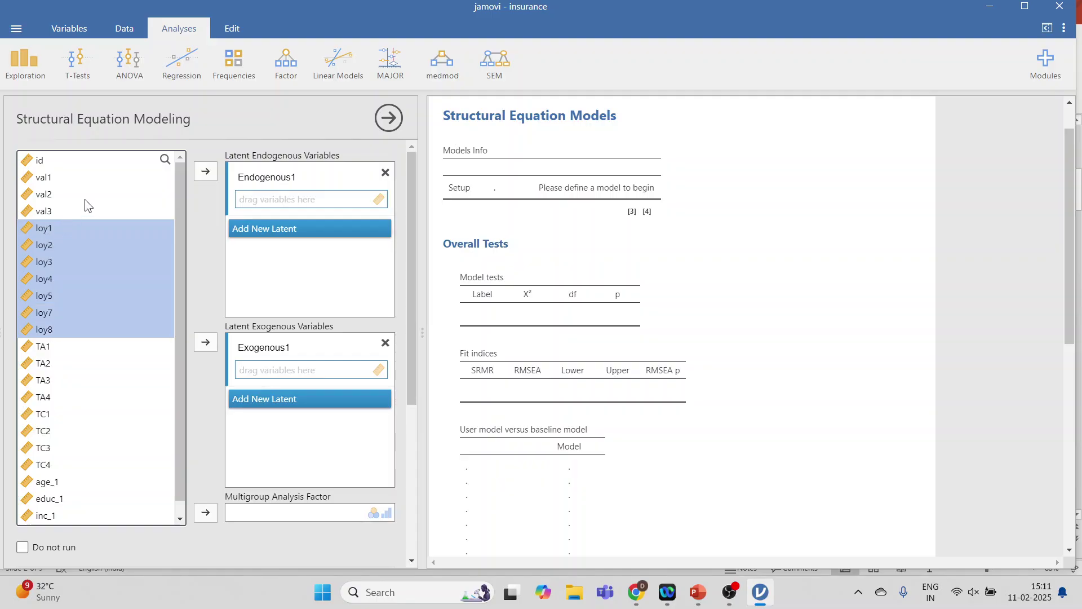
click(201, 174)
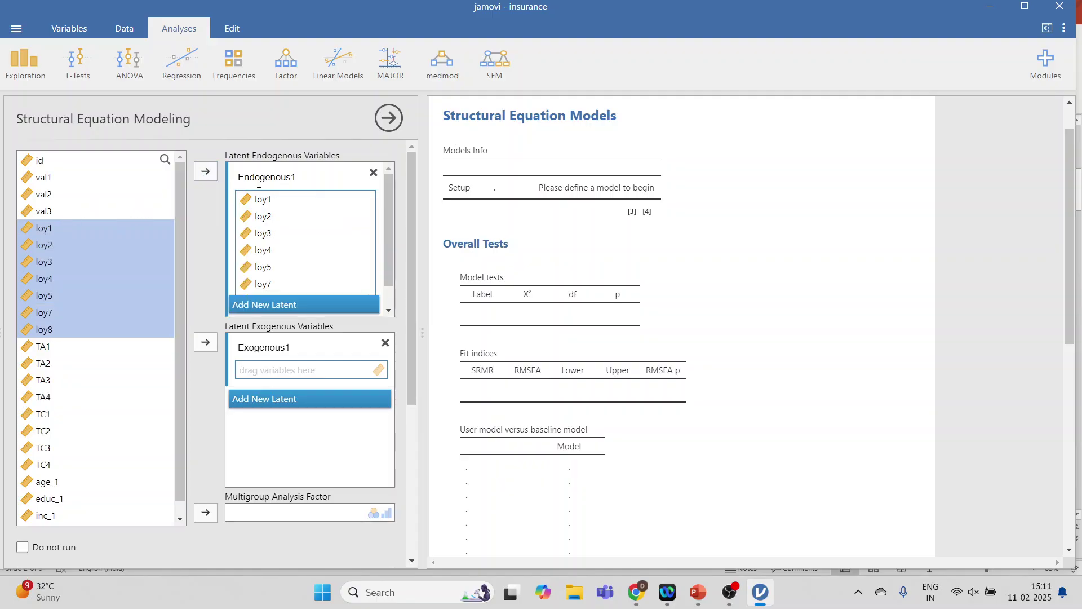
click(260, 178)
text(Loyalty)
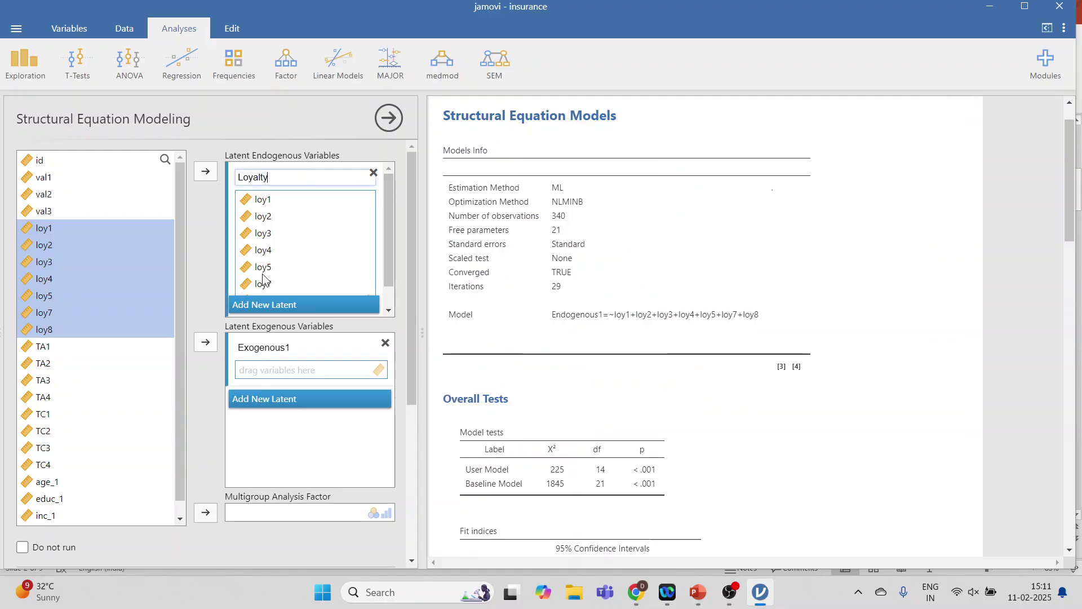
key(Return)
Add a second endogenous latent TrustAgents measured by TA1–TA4.
click(45, 351)
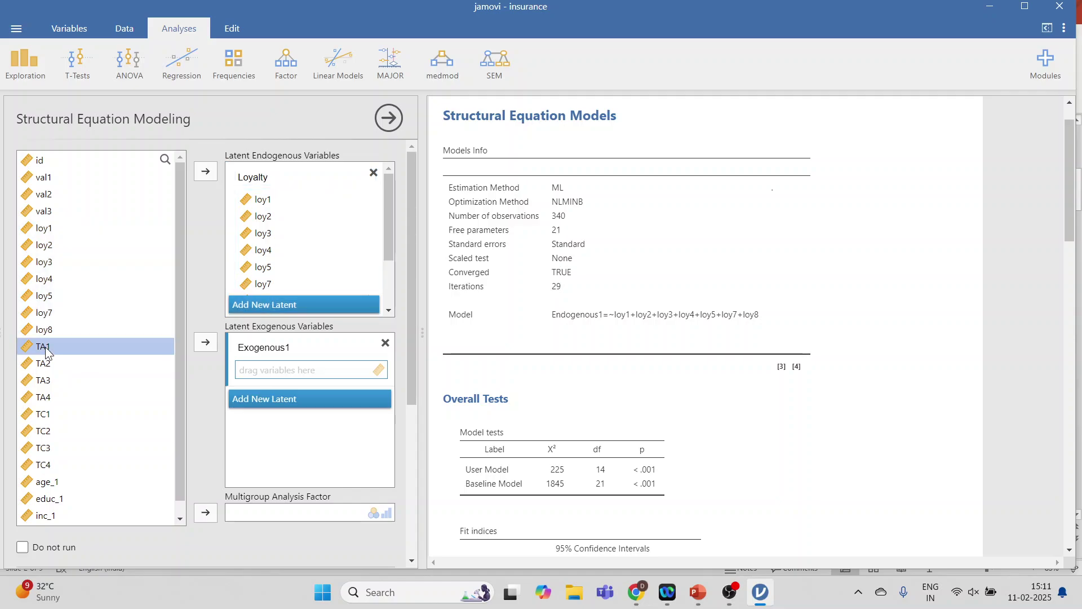
key(shift+Down)
key(shift+Down)
key(shift+Down)
key(shift+Down)
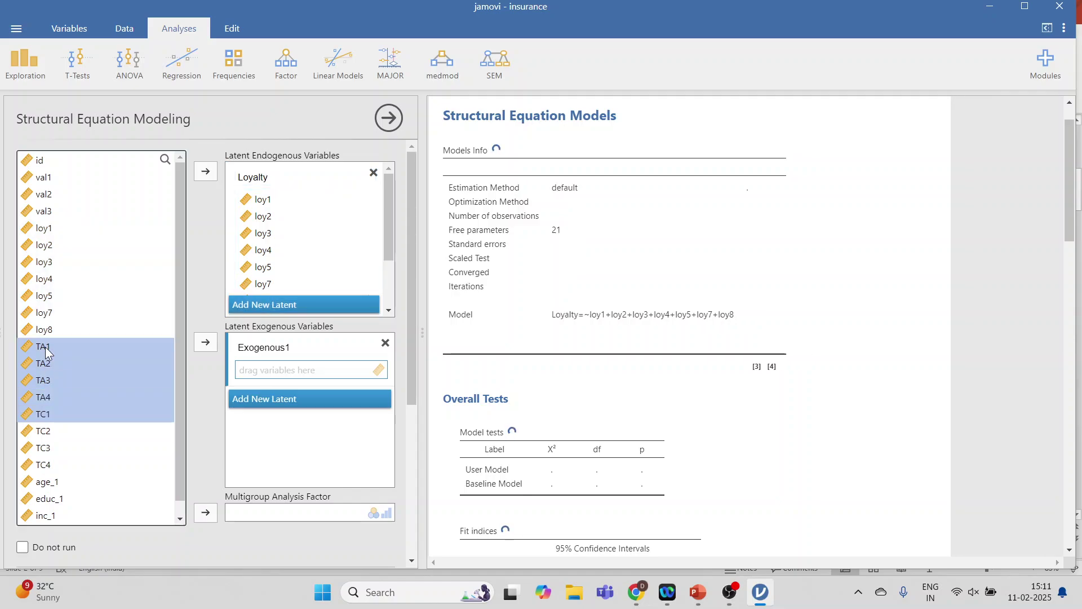
key(shift+Up)
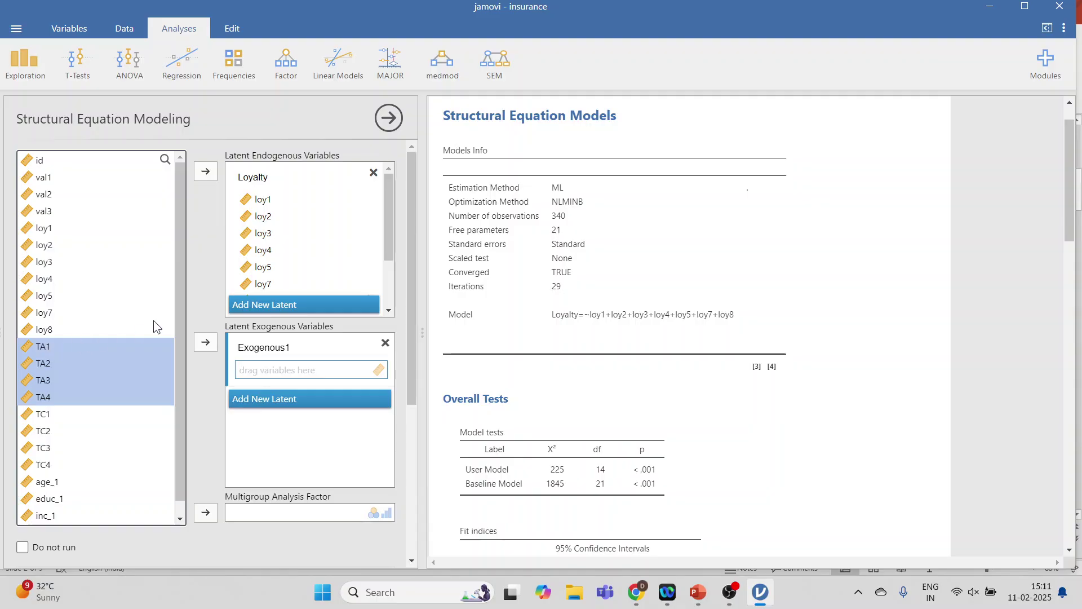
scroll(213, 260, down, 5)
scroll(218, 254, up, 5)
click(285, 303)
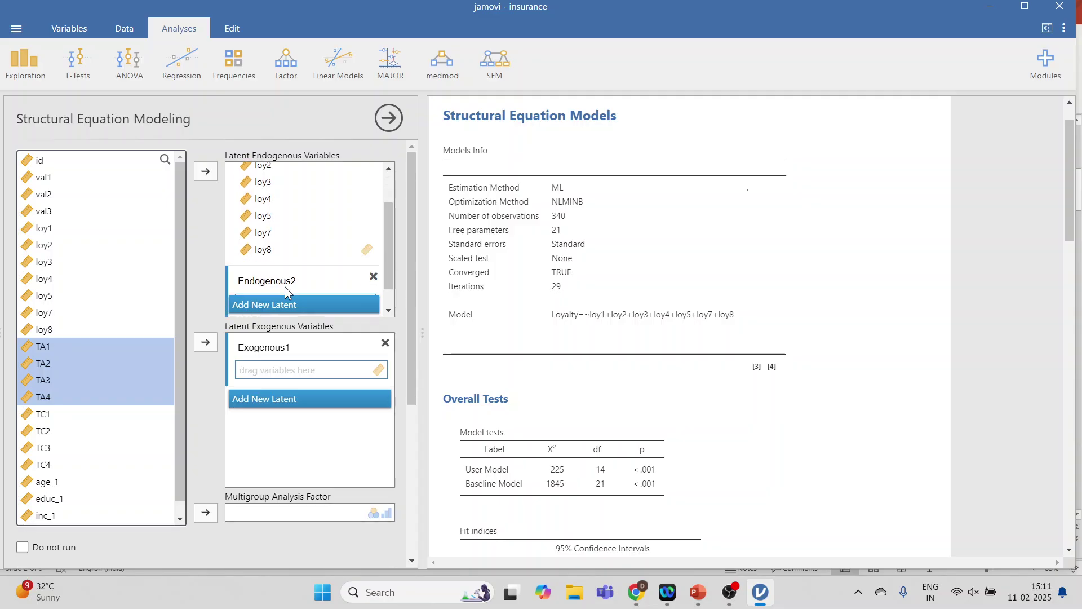
click(206, 171)
click(282, 255)
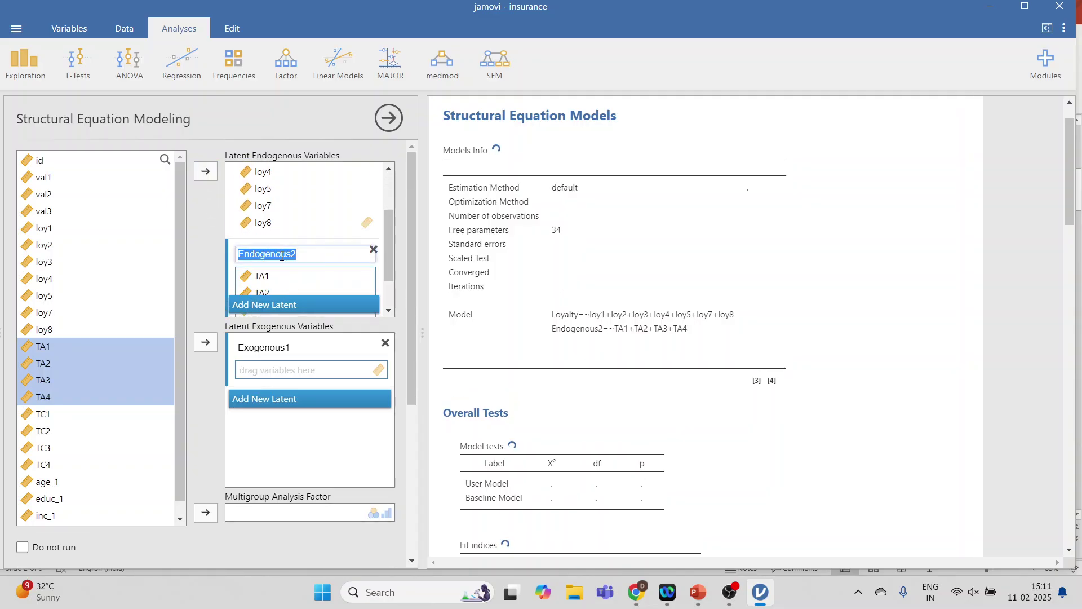
text(TrustAgents)
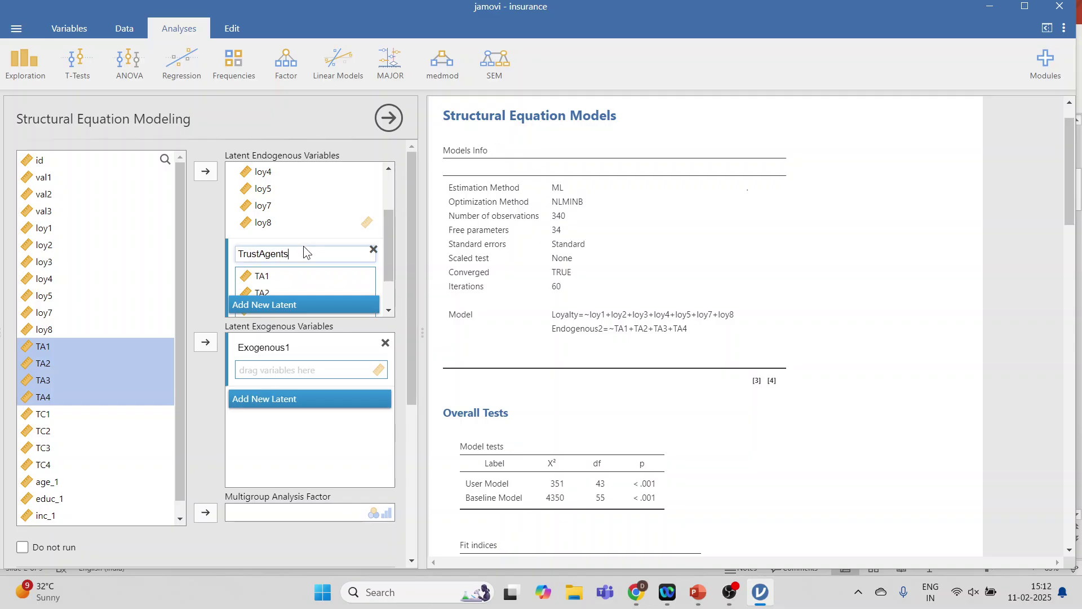
Add a third endogenous latent TrustCo measured by TC1–TC4.
click(293, 305)
scroll(160, 272, down, 1)
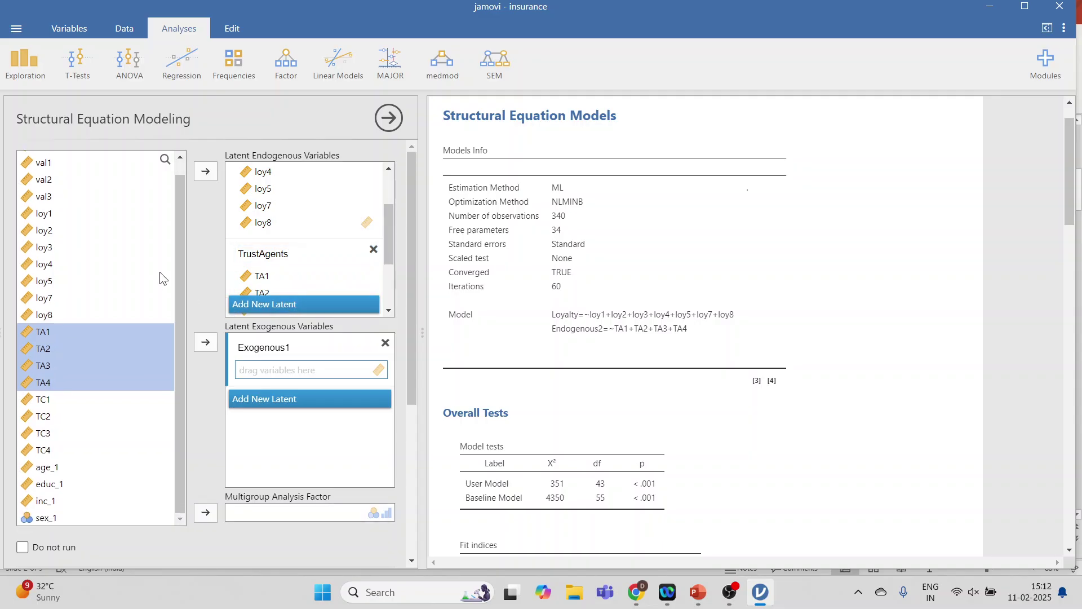
click(49, 401)
key(shift+Down)
key(shift+Down)
key(shift+Down)
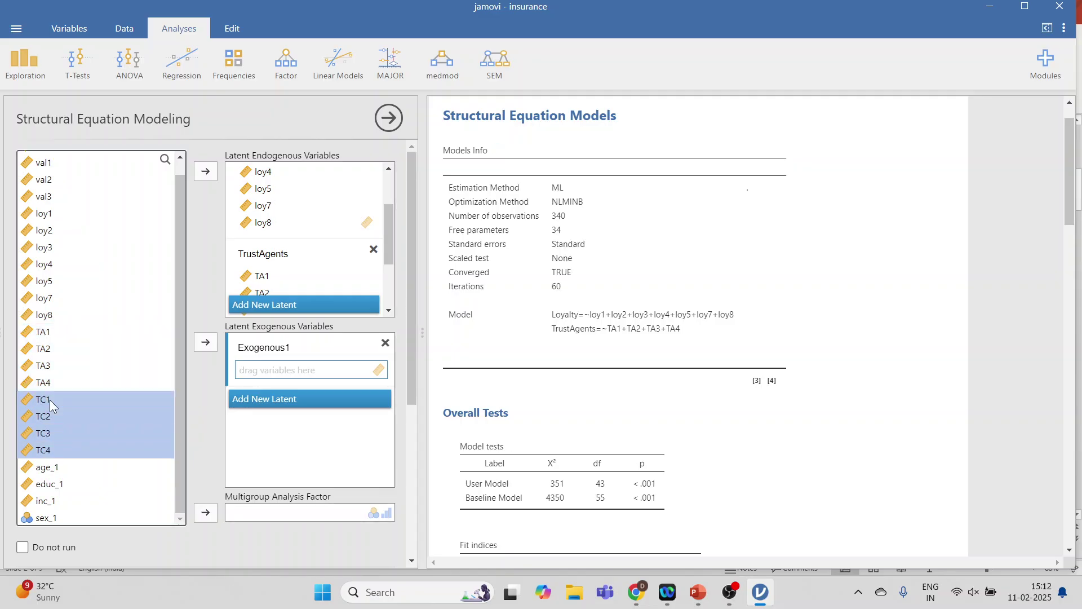
click(206, 170)
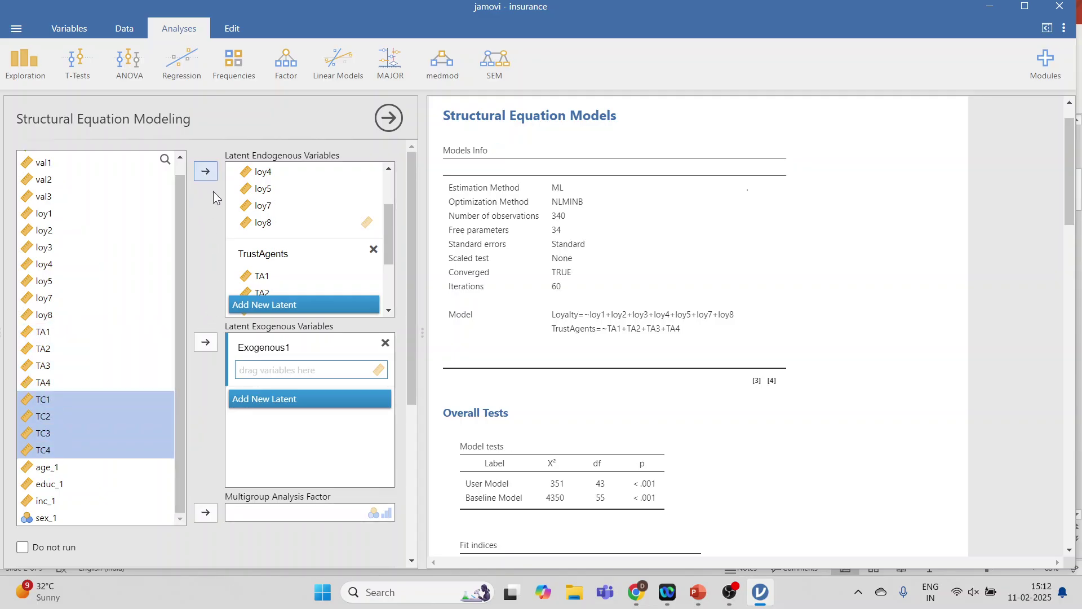
click(270, 204)
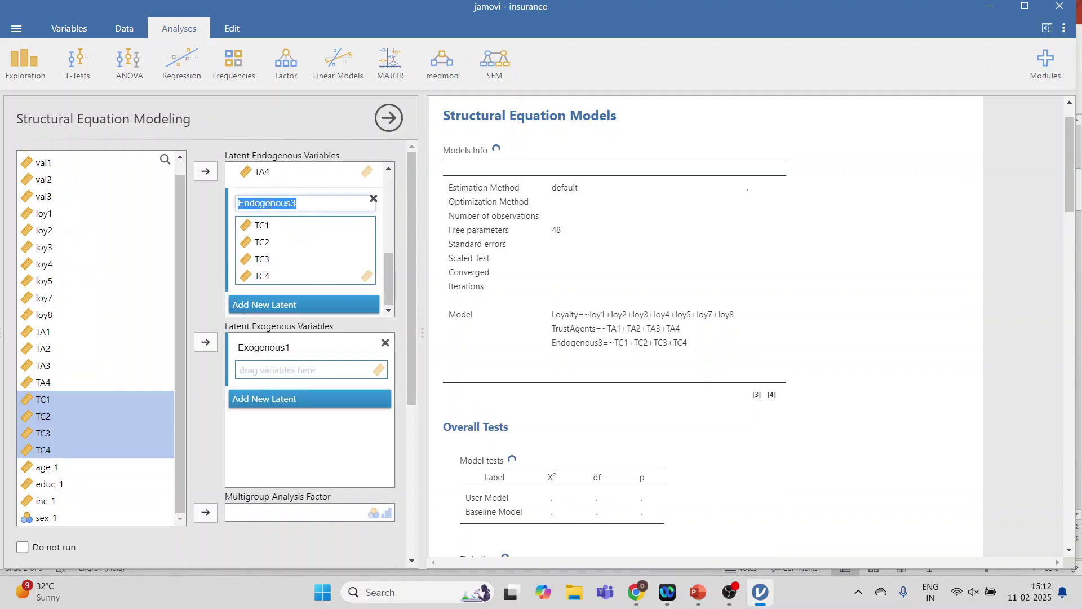
text(TrustCo)
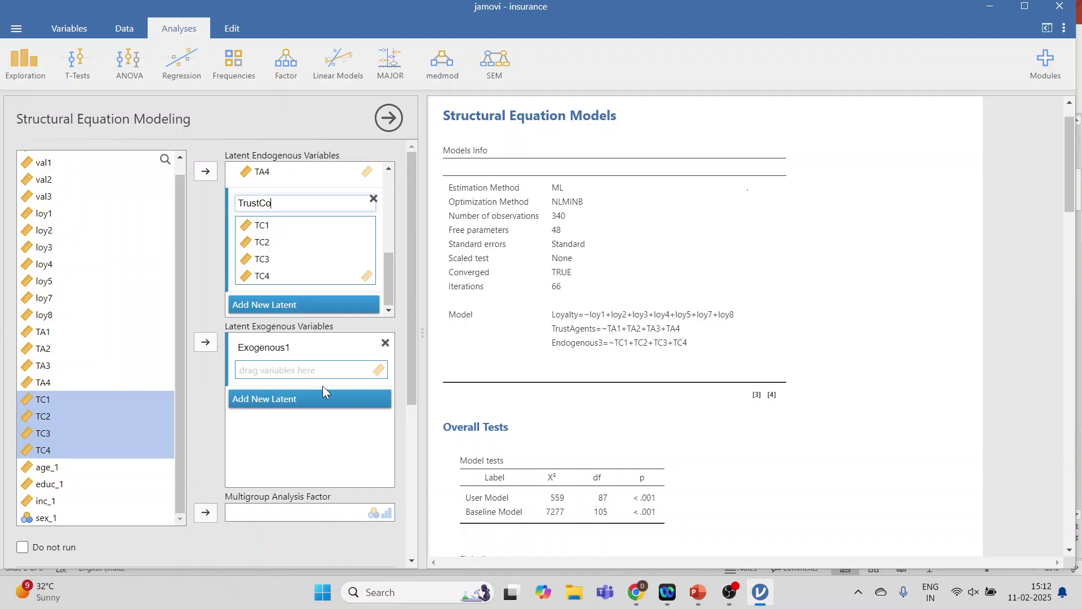
Put val1–val3 into the exogenous latent and rename it Value.
scroll(124, 288, up, 1)
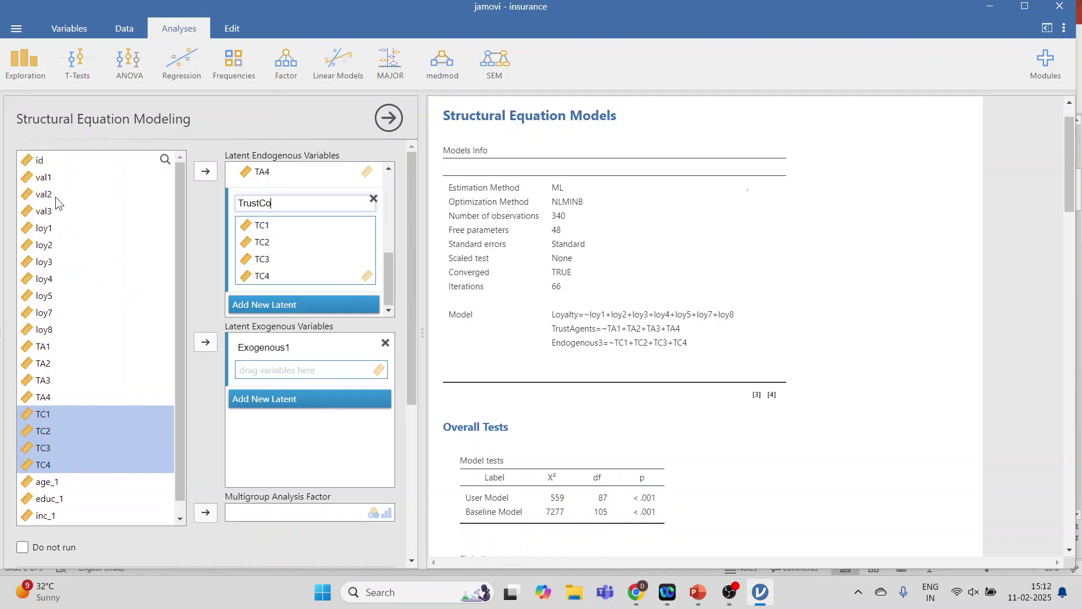
click(50, 180)
key(shift+Down)
key(shift+Down)
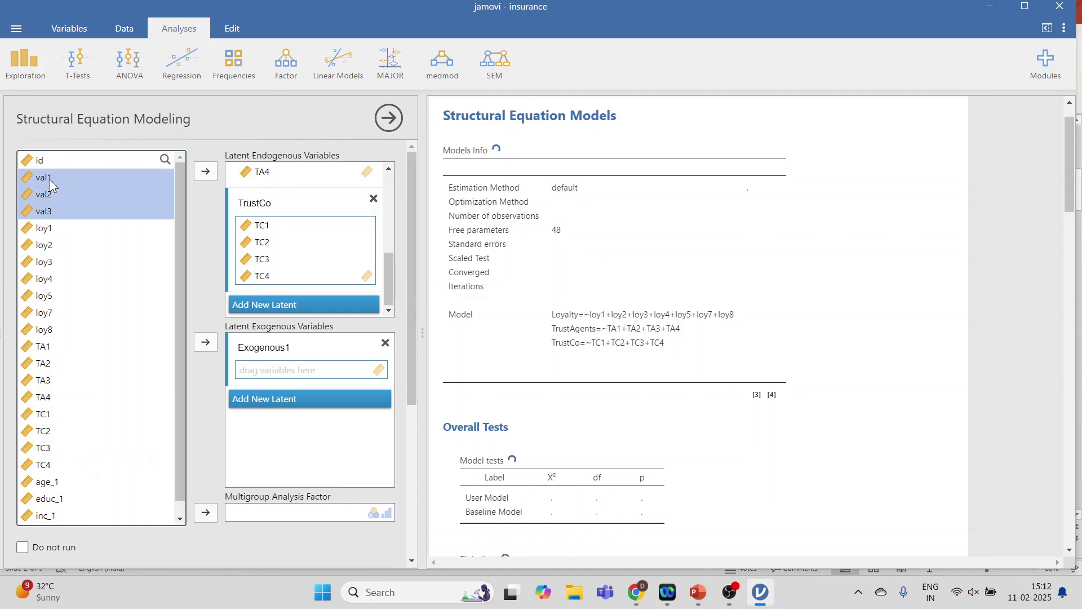
click(206, 343)
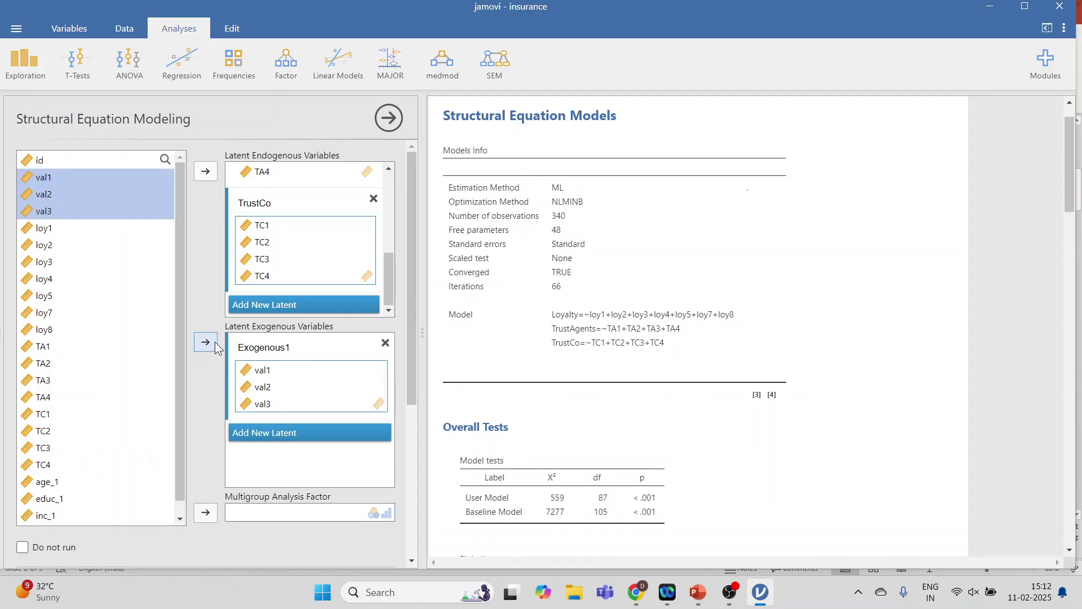
click(272, 350)
text(Value)
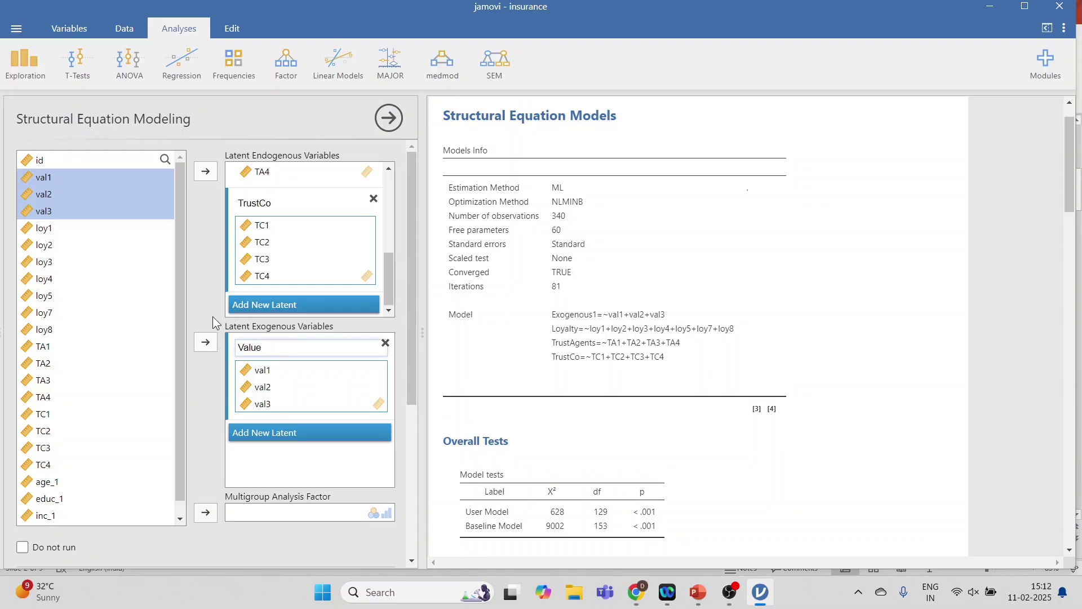
scroll(212, 316, down, 4)
scroll(212, 316, down, 2)
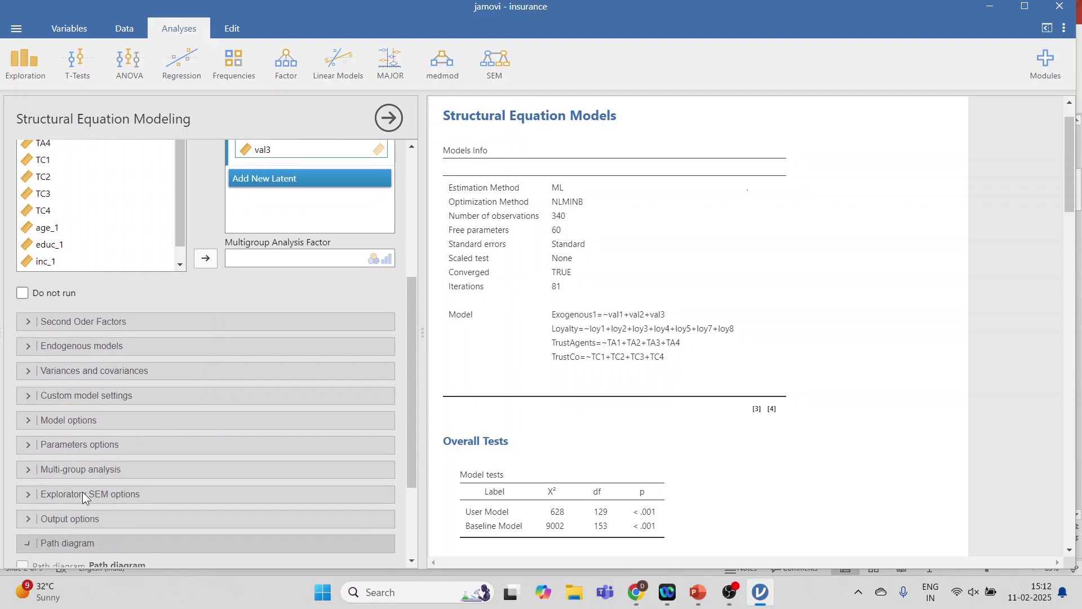
Enable the path diagram showing TrstC, TrstA, Lylty and Value with their indicator loadings.
click(32, 540)
scroll(171, 431, down, 1)
click(25, 417)
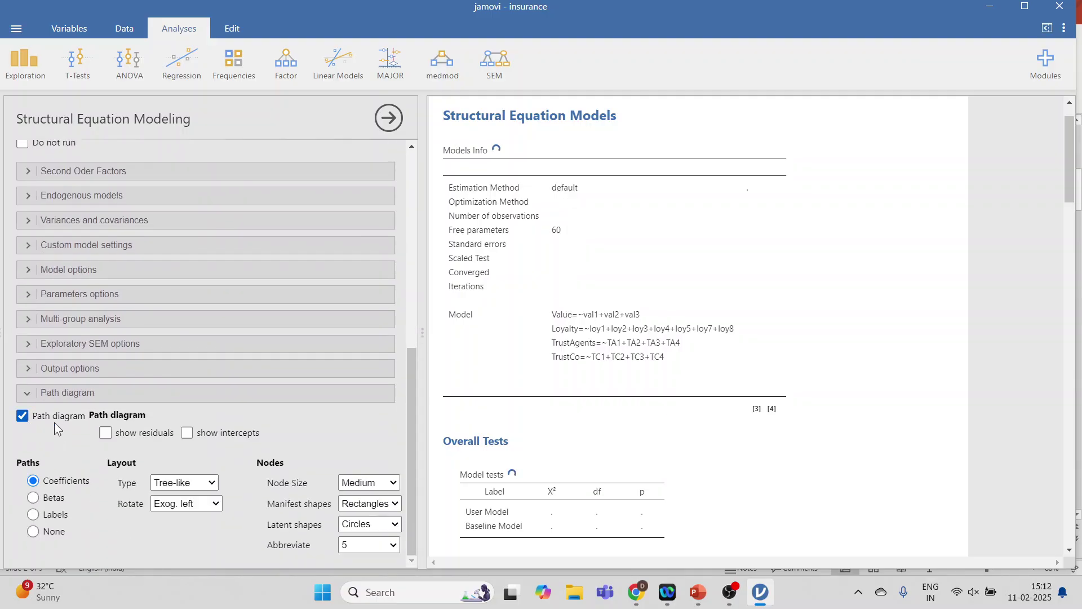
scroll(966, 297, down, 10)
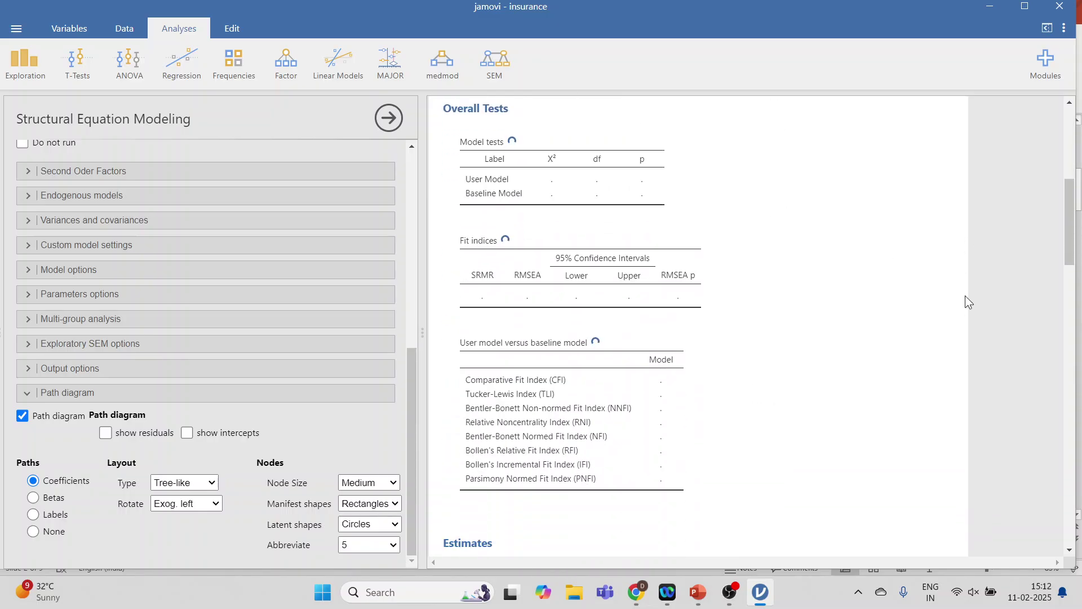
scroll(965, 296, down, 4)
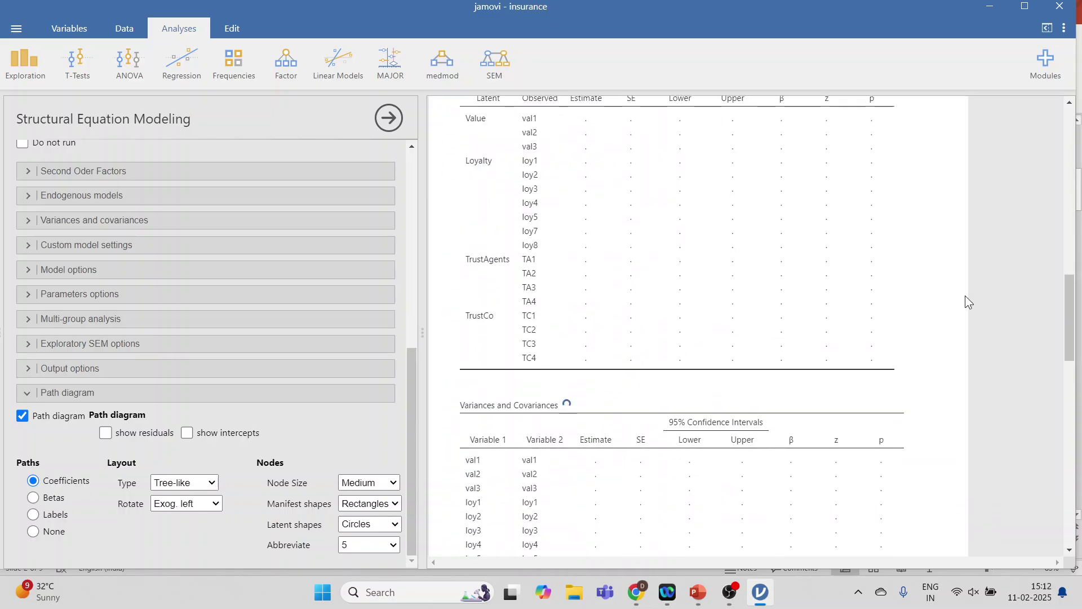
scroll(966, 322, down, 15)
scroll(967, 323, down, 4)
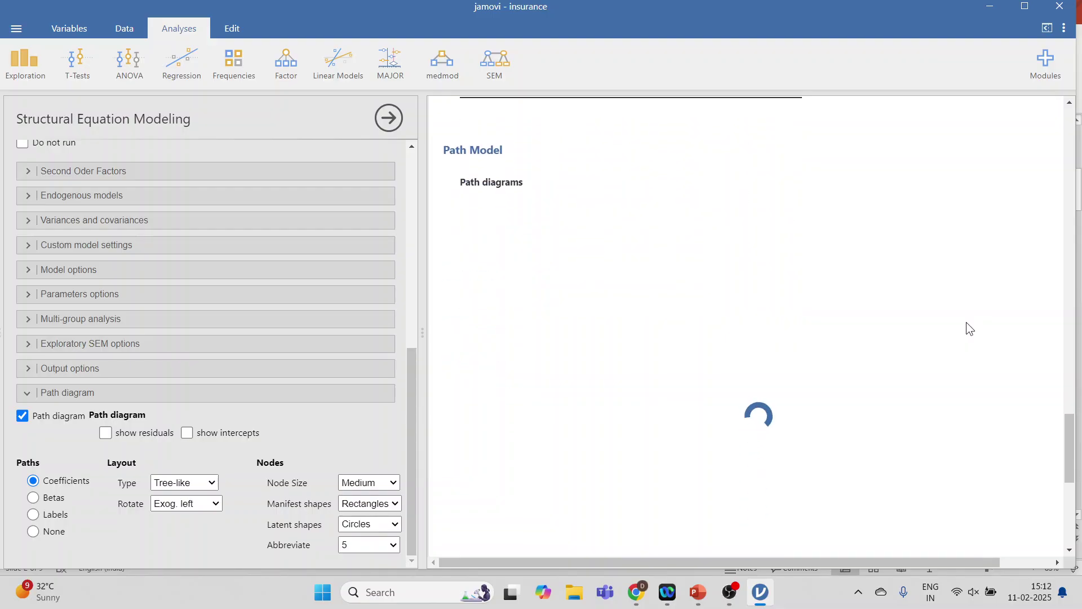
scroll(967, 323, down, 1)
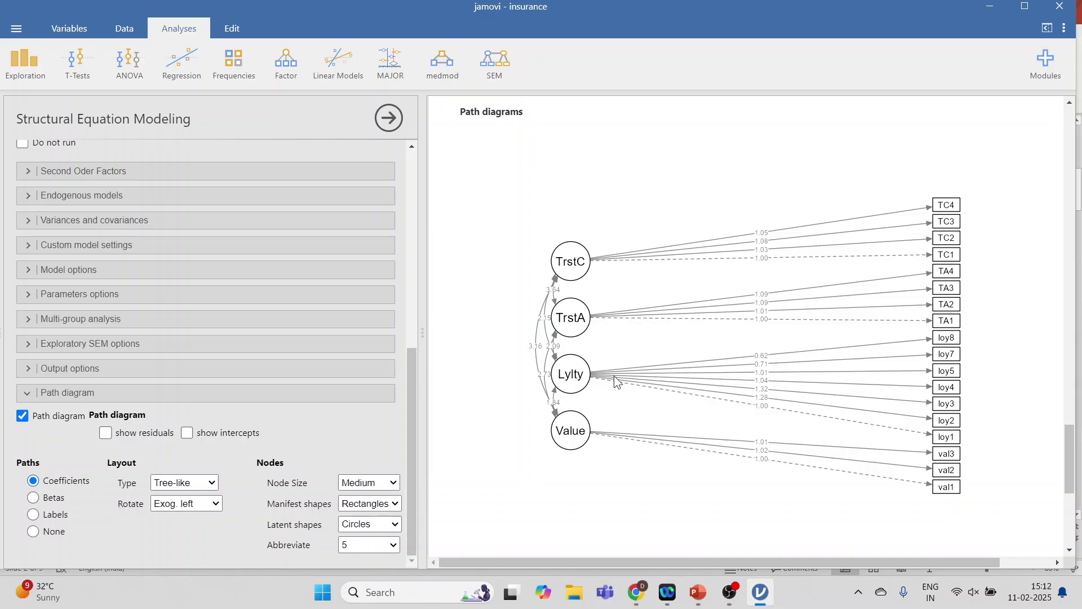
click(26, 195)
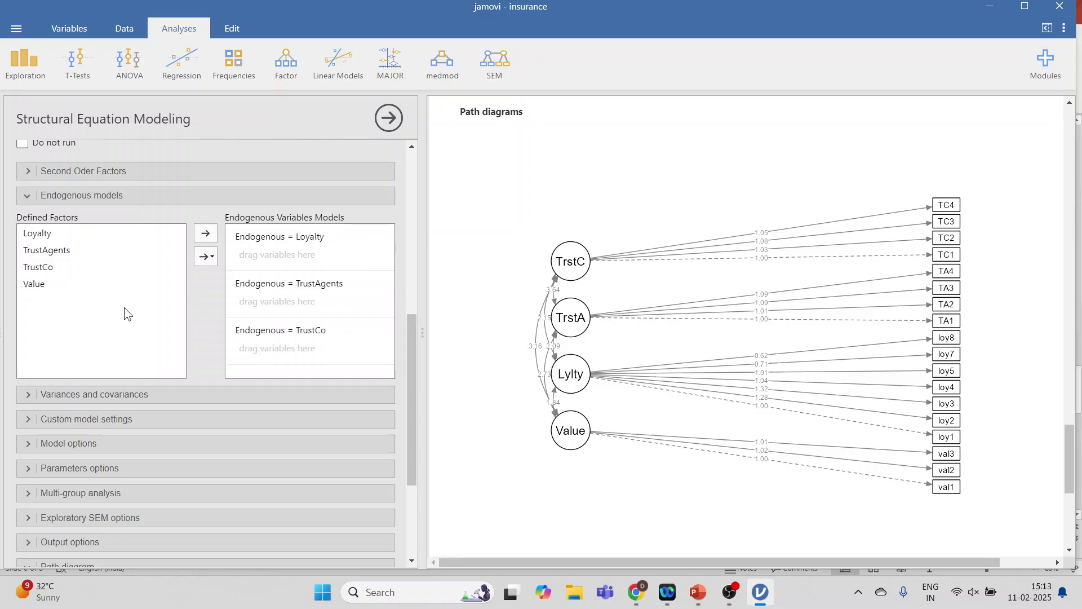
Make Value predict Loyalty, and Loyalty and Value predict TrustAgents.
click(38, 286)
click(206, 235)
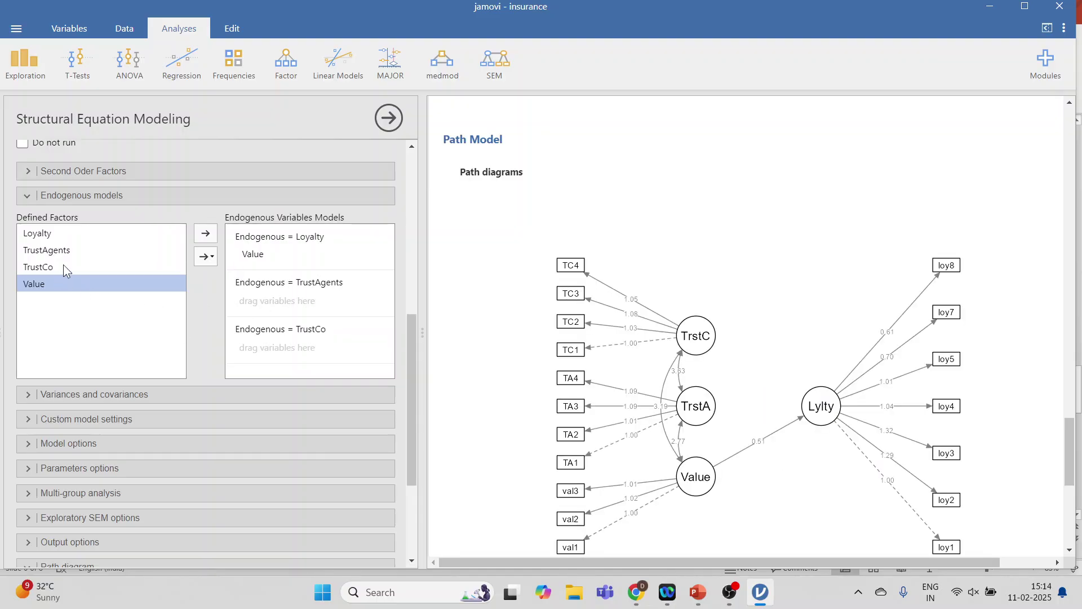
click(50, 236)
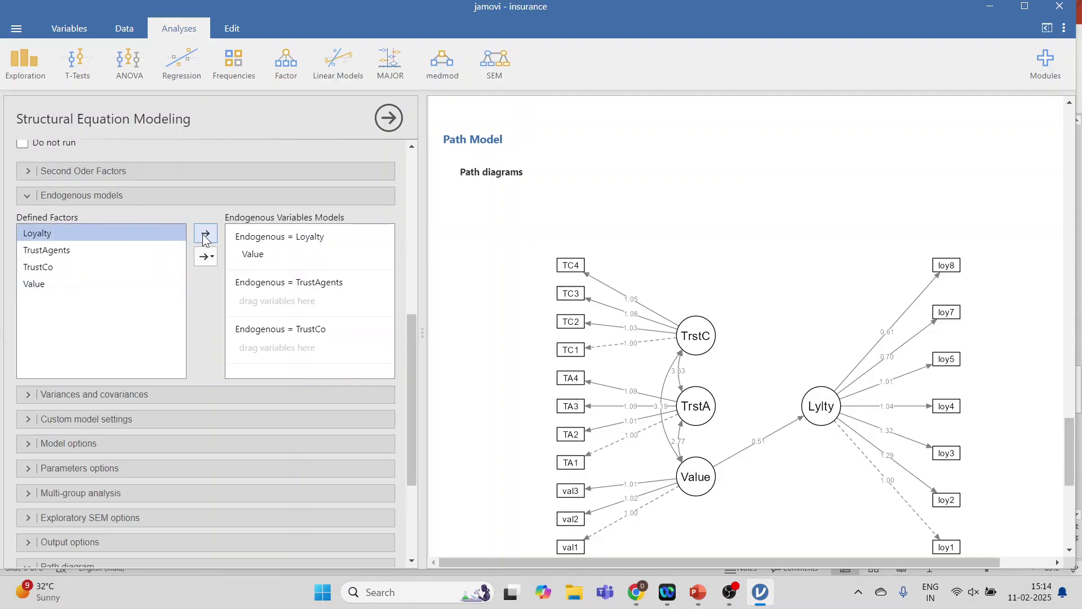
click(290, 294)
click(206, 234)
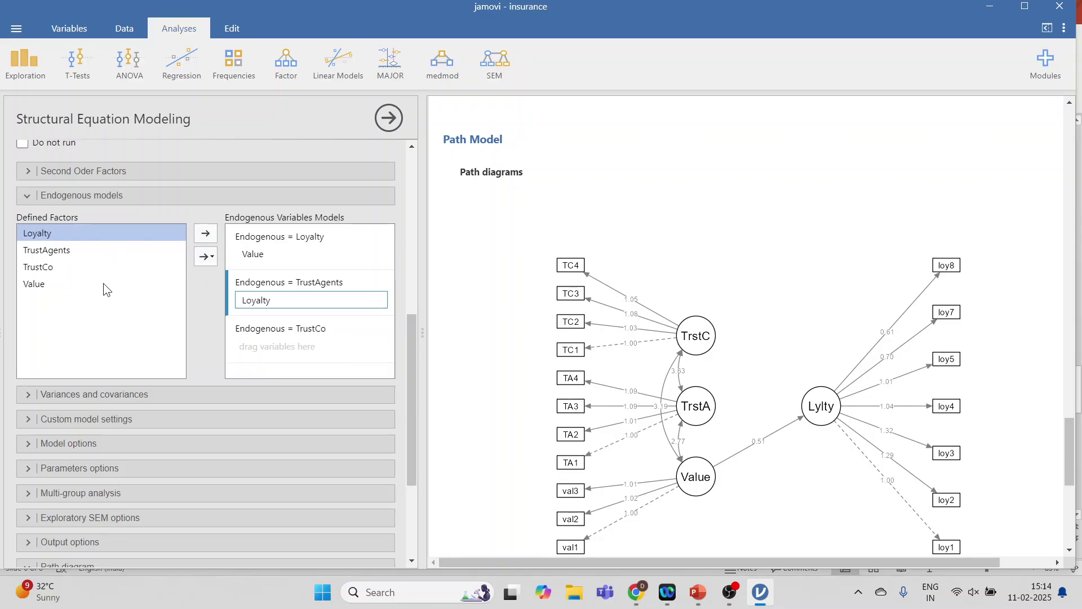
click(38, 287)
click(207, 234)
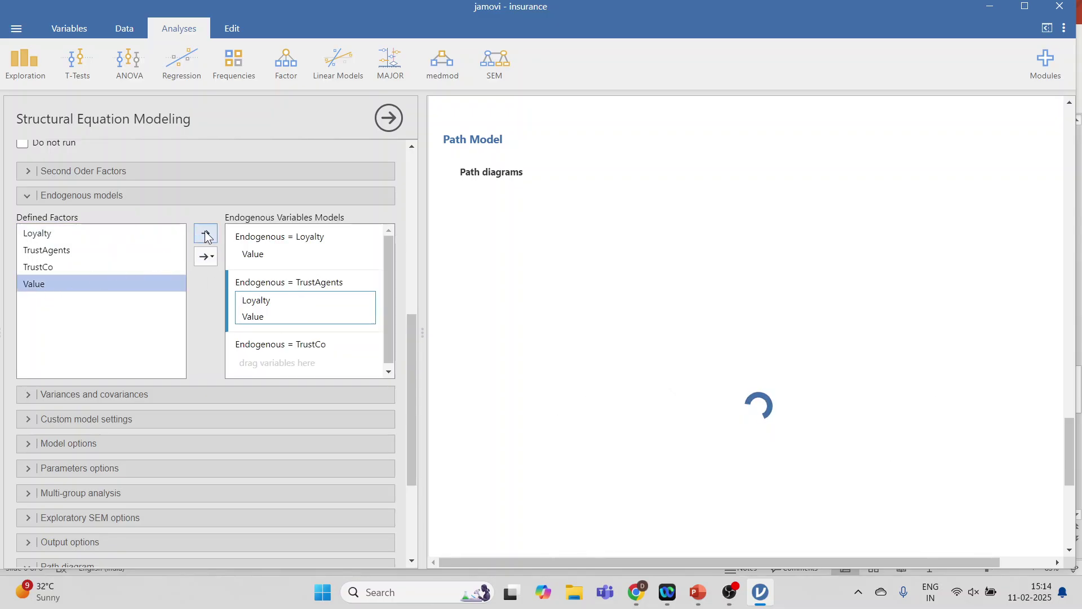
Make Loyalty and TrustAgents predict TrustCo.
scroll(364, 329, down, 1)
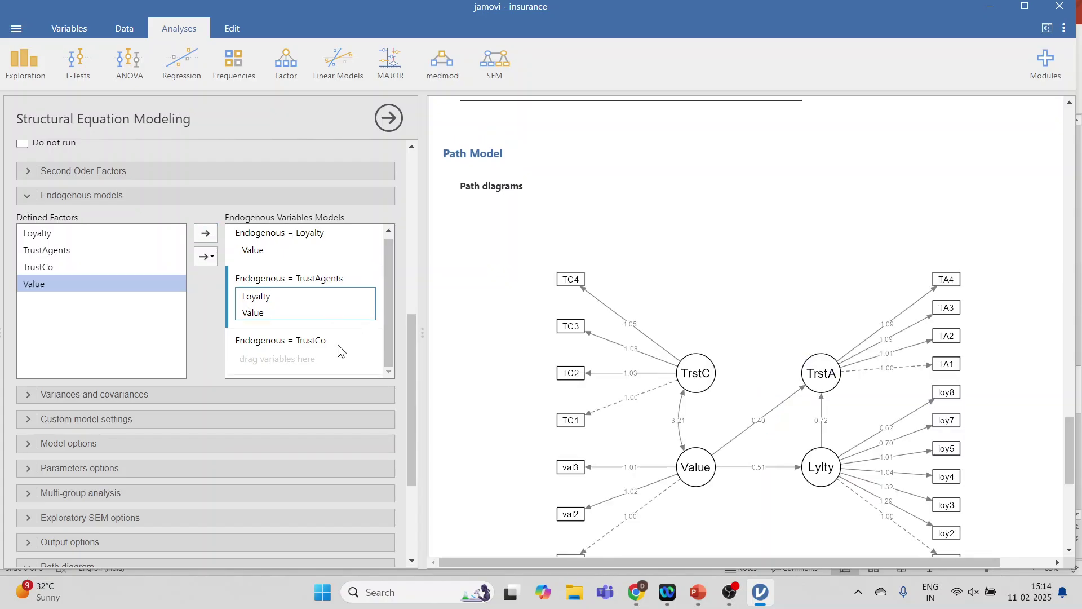
click(44, 234)
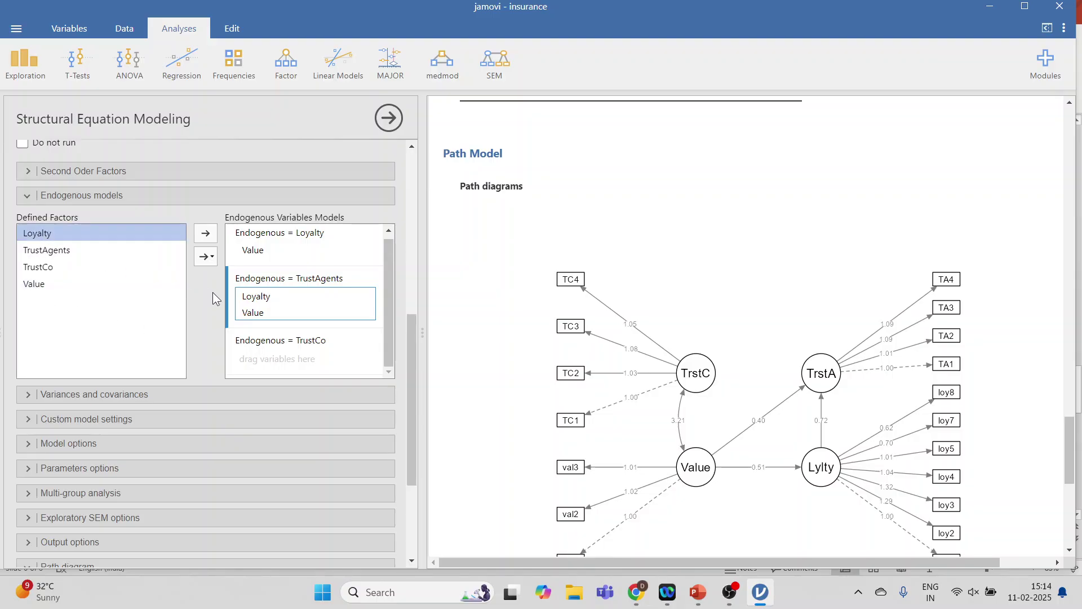
click(251, 336)
click(205, 235)
click(162, 251)
click(201, 236)
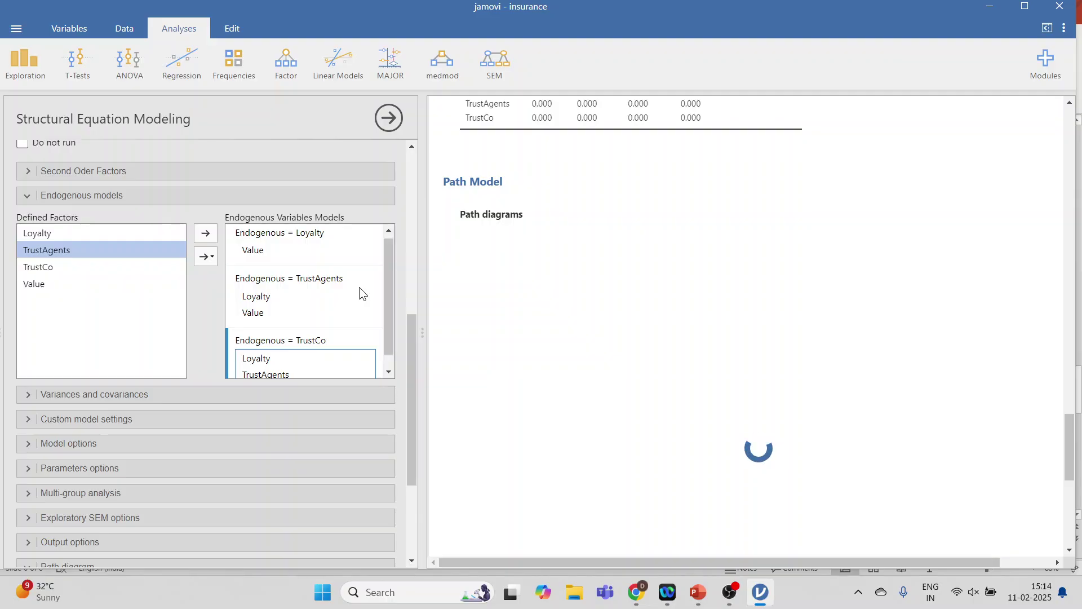
scroll(732, 381, down, 3)
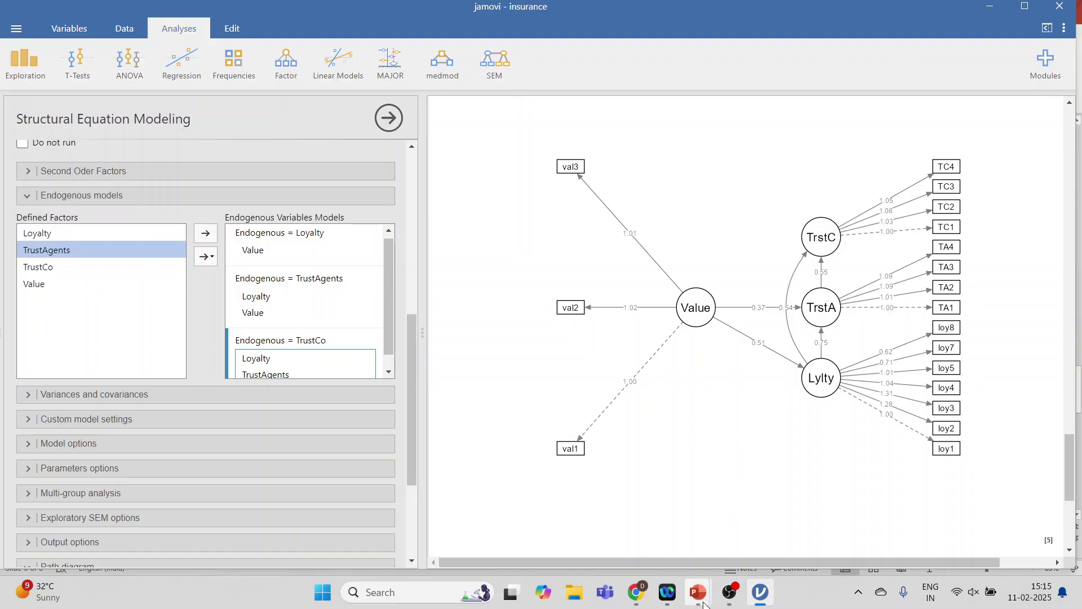
mouse_move(699, 591)
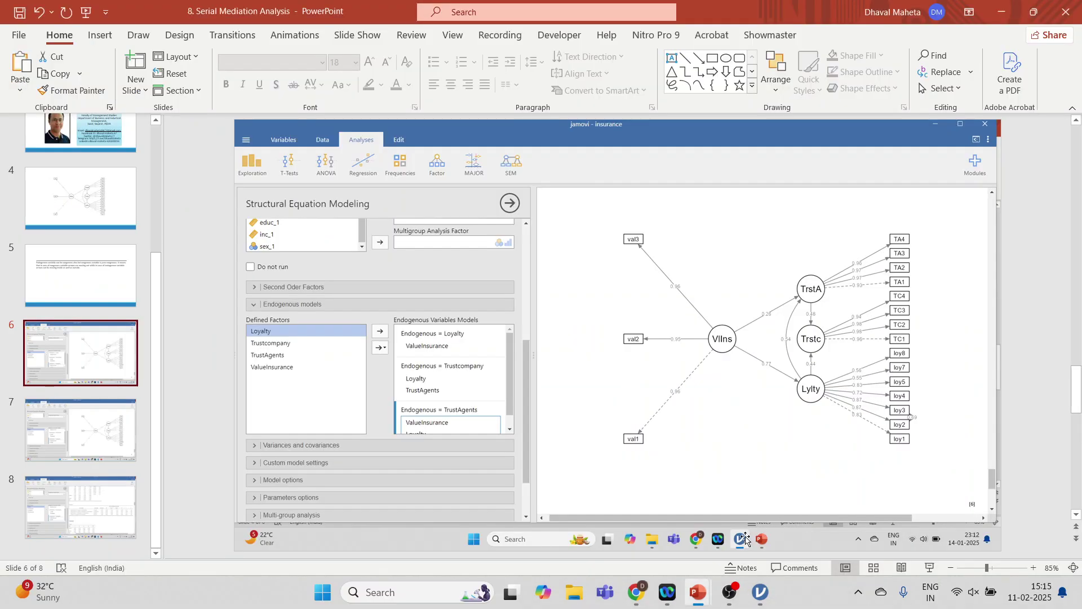
click(620, 521)
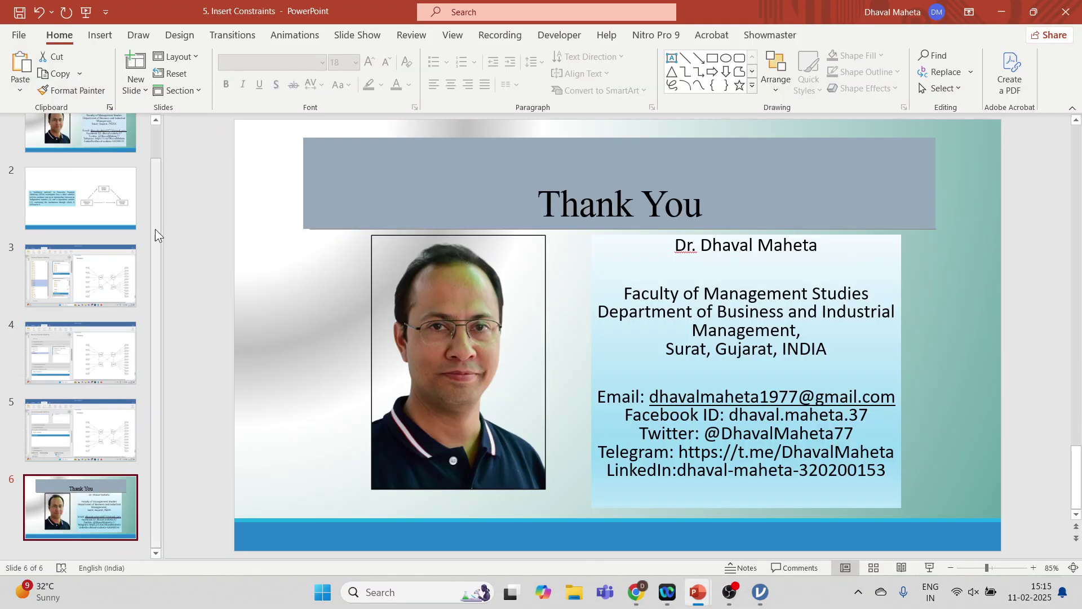
key(alt+Tab)
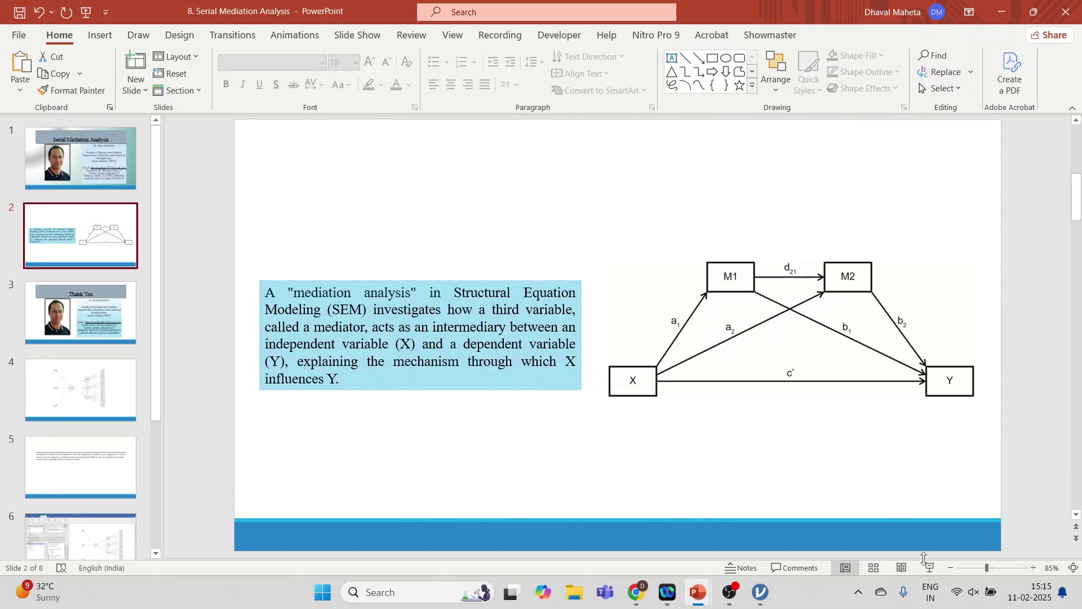
click(929, 567)
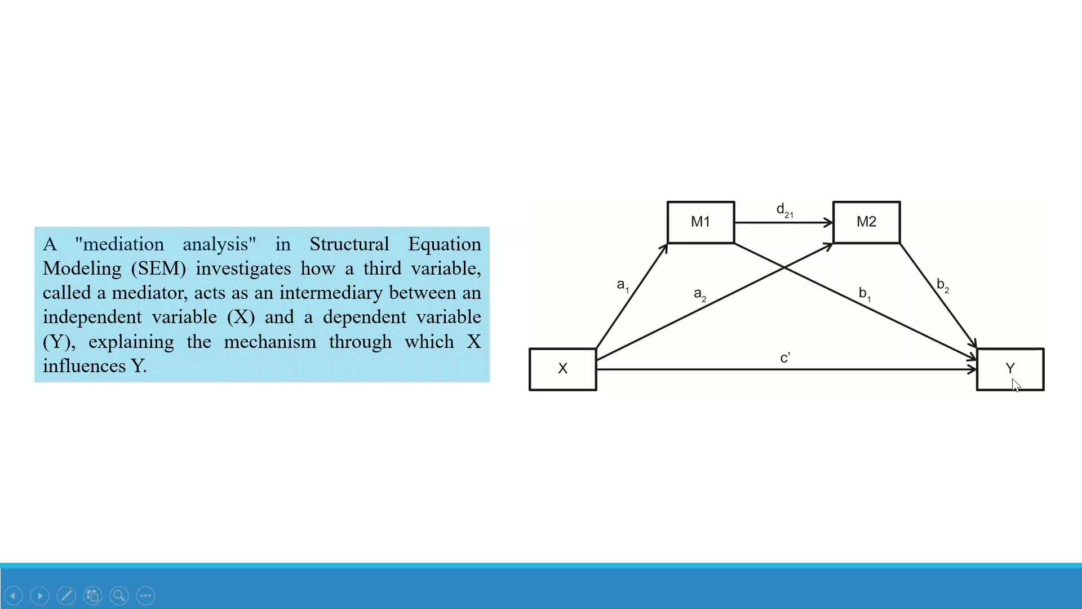
key(alt+Tab)
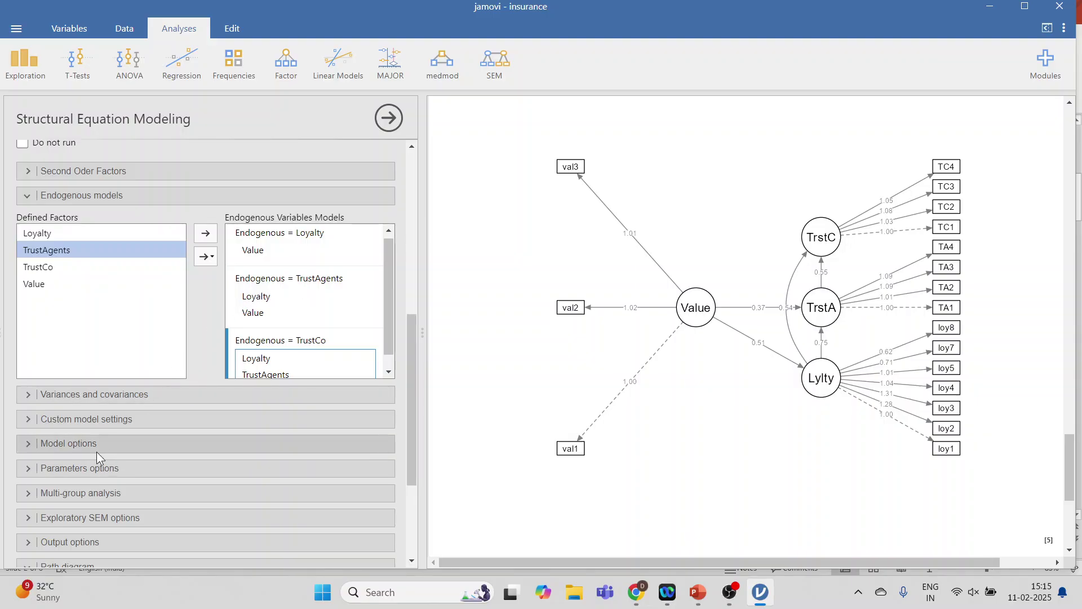
Turn on Indirect Effects estimates and view the Defined parameters table (IE1–IE4).
scroll(97, 449, down, 1)
click(26, 399)
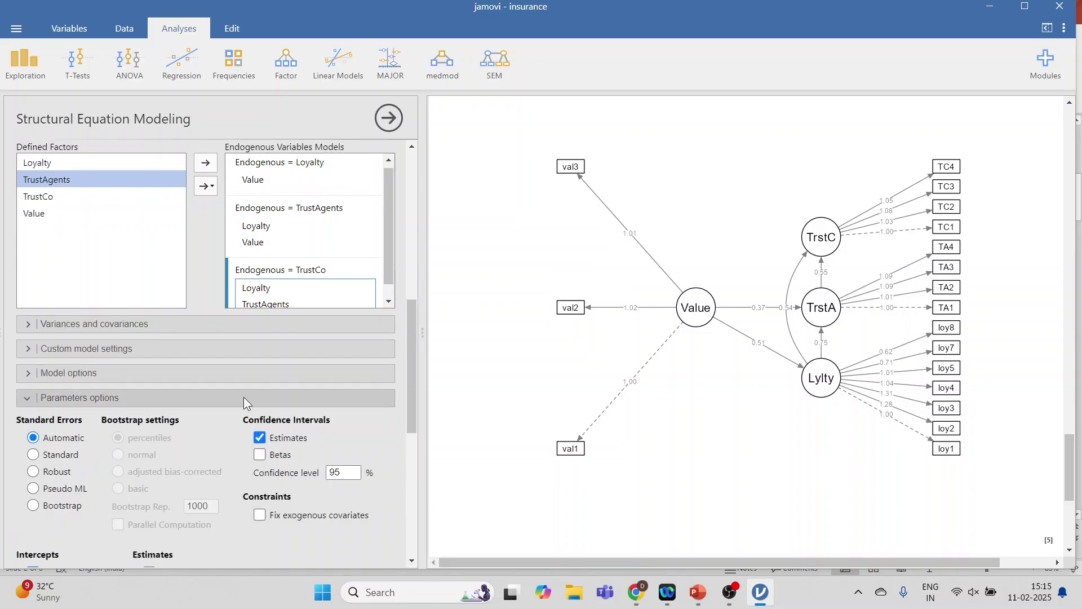
scroll(244, 396, down, 3)
click(150, 362)
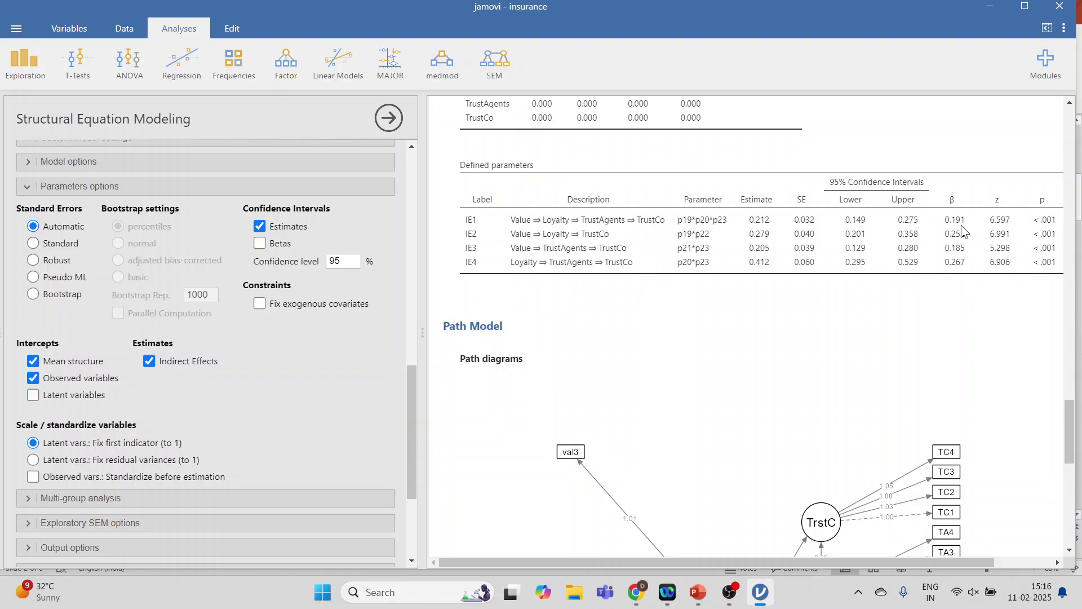
scroll(754, 321, down, 1)
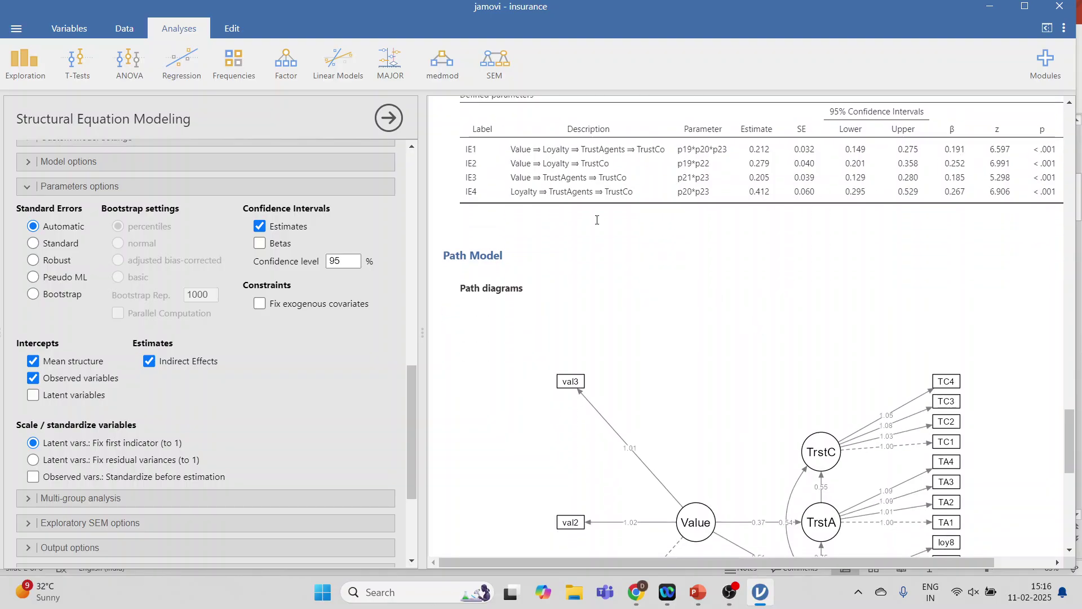